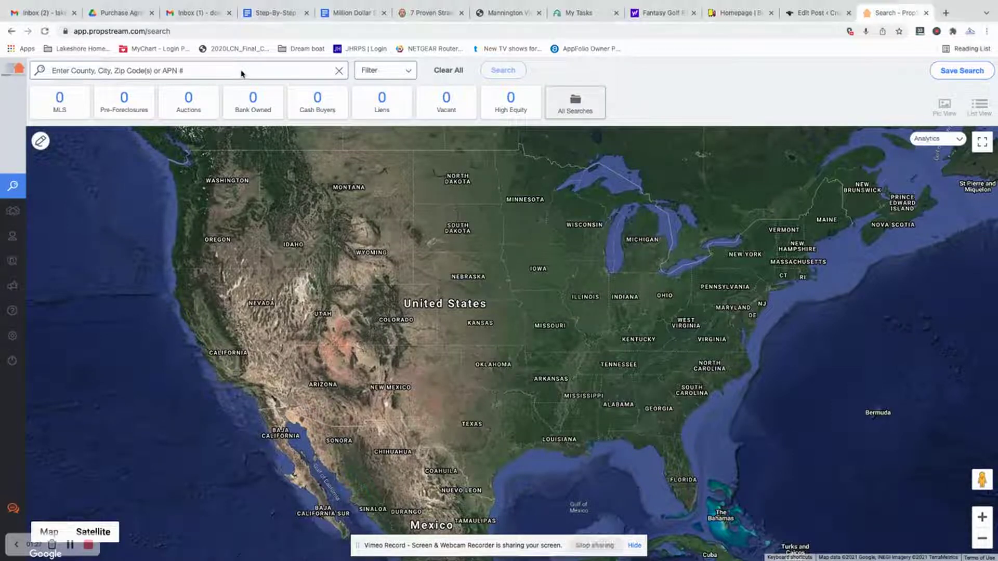
Search for properties in Kent County, MI and narrow the results to Cash Buyers
{"action": "left_click", "coordinate": [86, 71]}
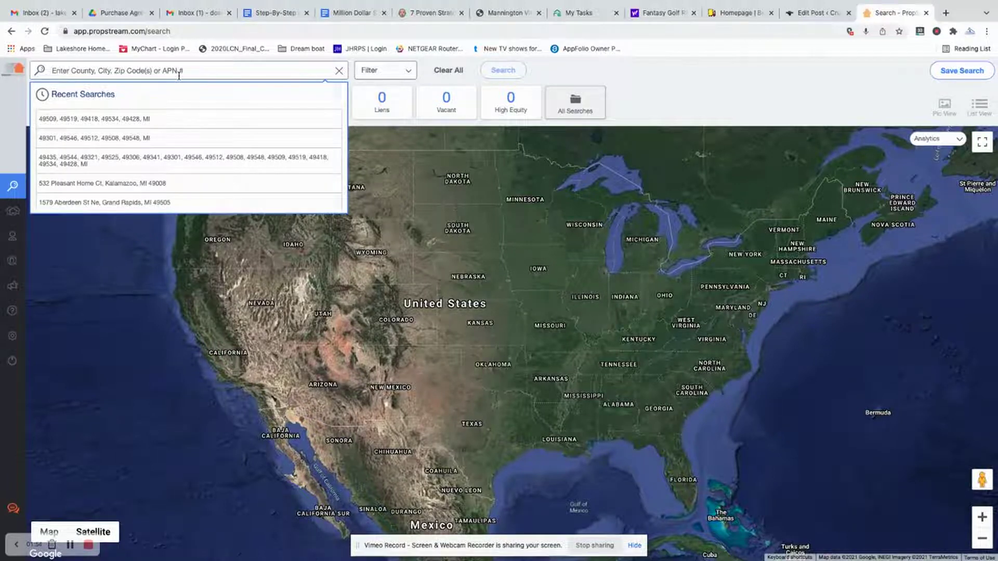
{"action": "type", "text": "Kent"}
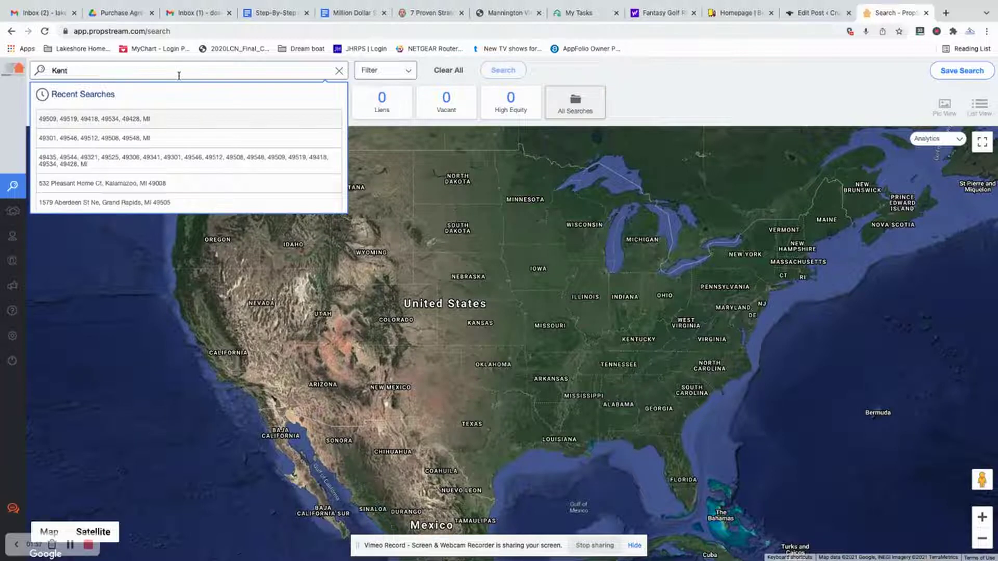
{"action": "type", "text": " county"}
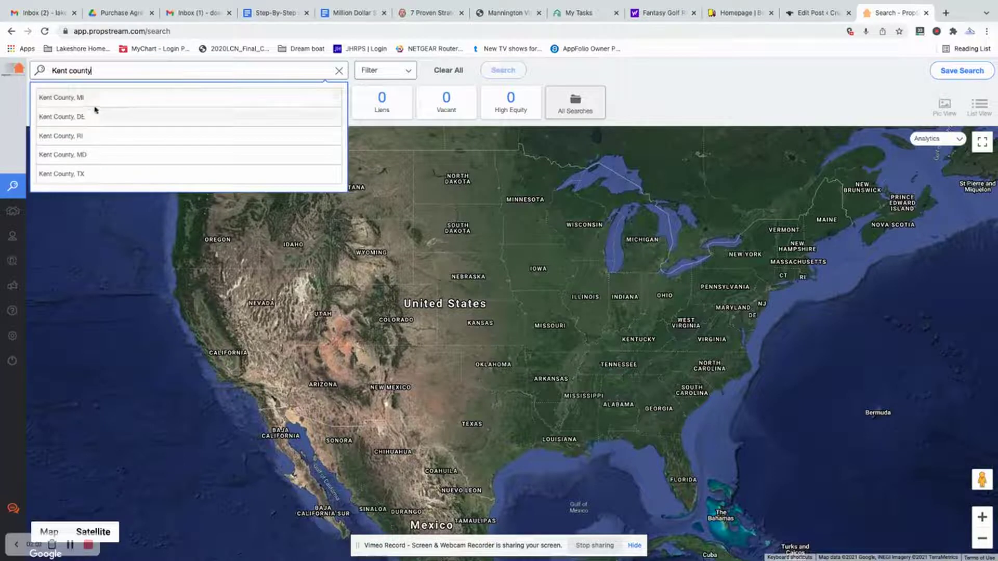
{"action": "left_click", "coordinate": [75, 101]}
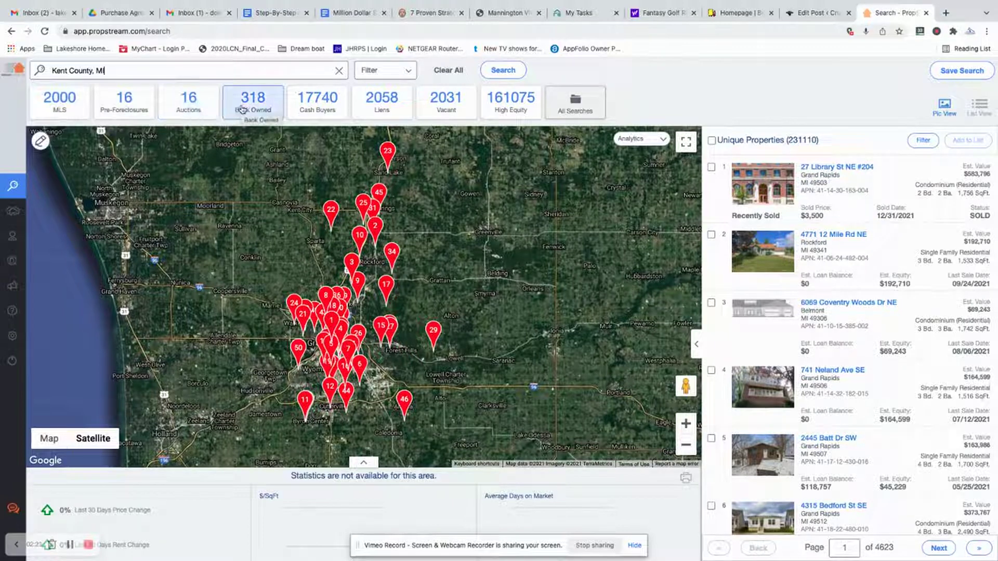
{"action": "left_click", "coordinate": [314, 104]}
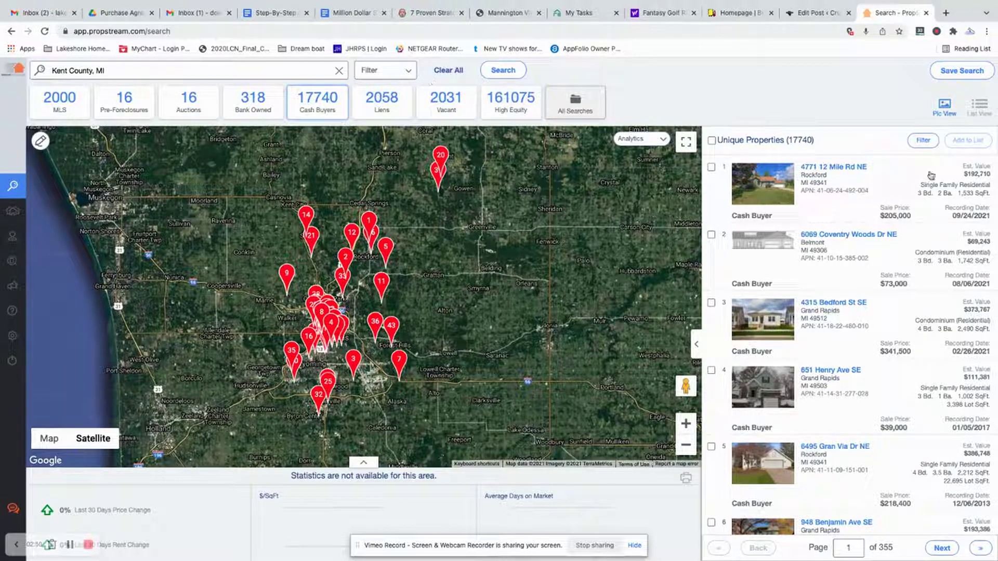
Filter the cash-buyer search to Owner Occupied No and the Residential property classification
{"action": "left_click", "coordinate": [383, 75]}
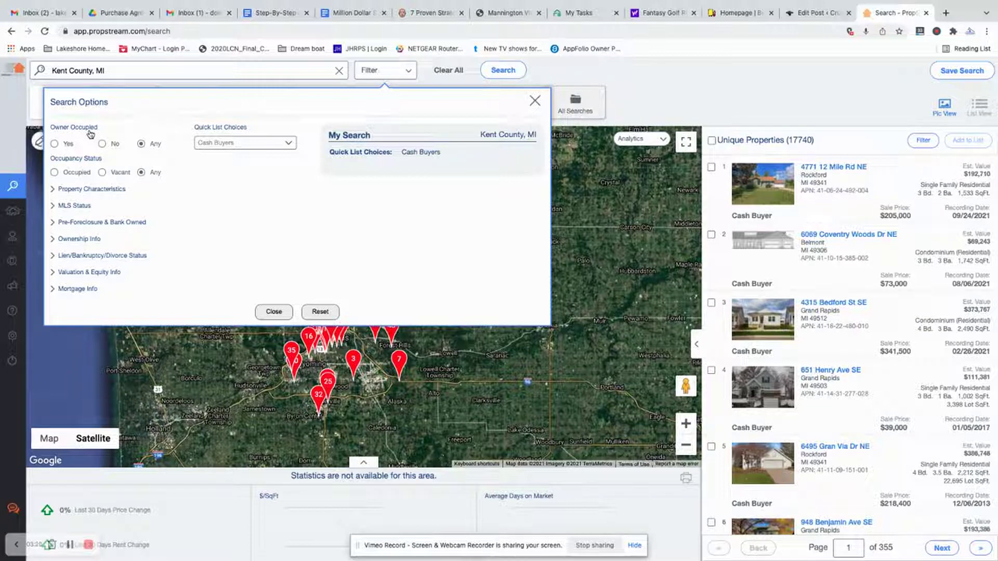
{"action": "left_click", "coordinate": [101, 144]}
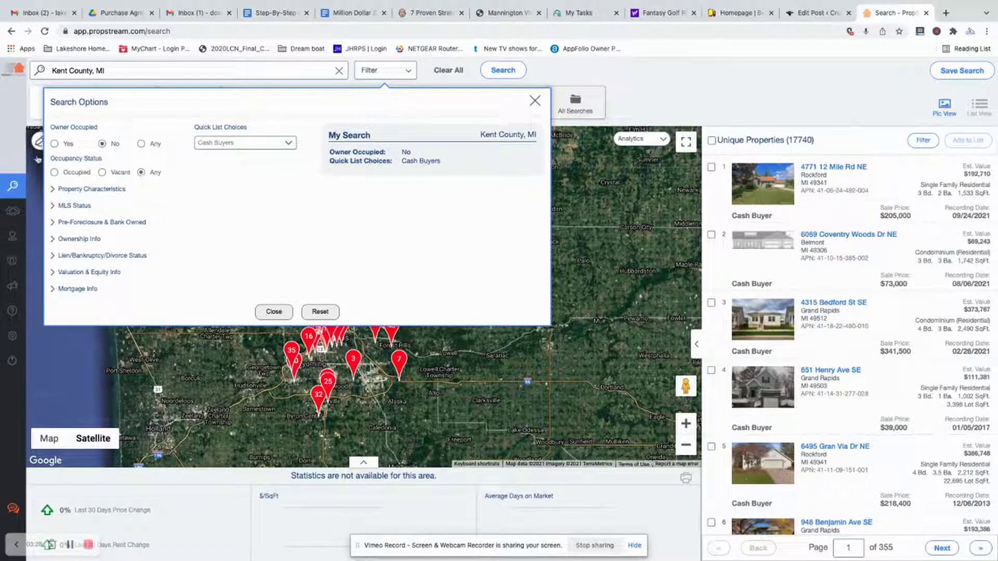
{"action": "left_click", "coordinate": [94, 192]}
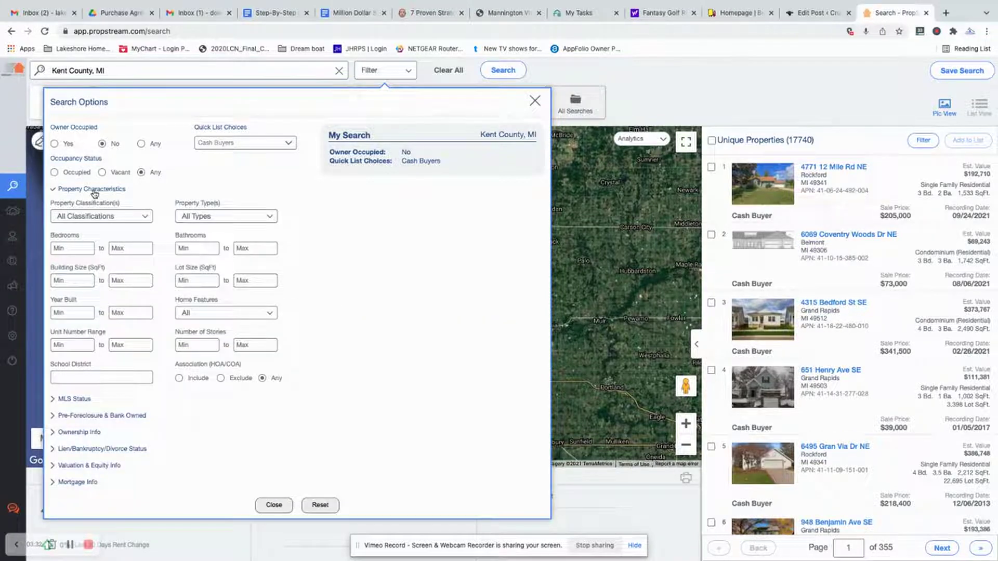
{"action": "left_click", "coordinate": [208, 217]}
{"action": "left_click", "coordinate": [125, 217]}
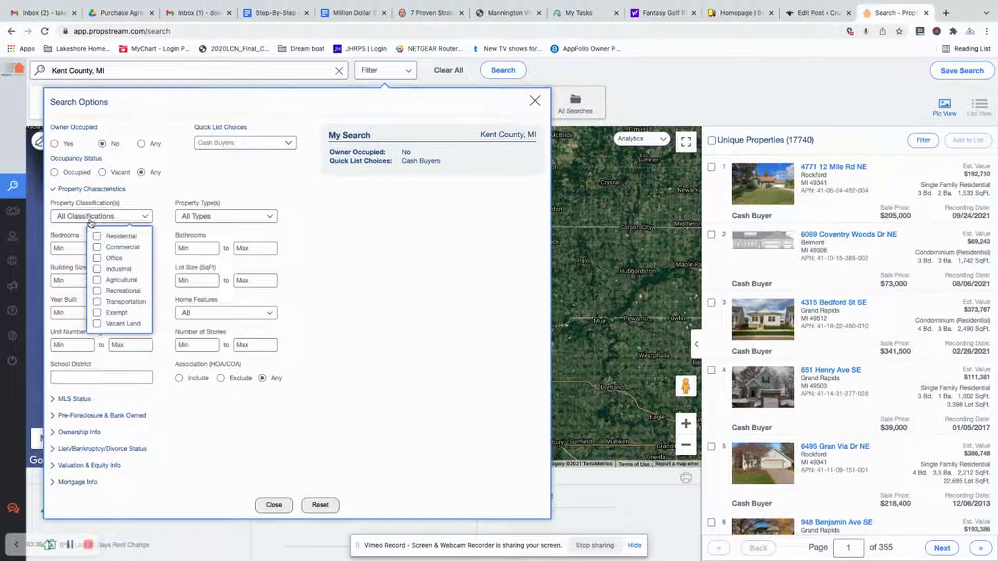
{"action": "left_click", "coordinate": [97, 237]}
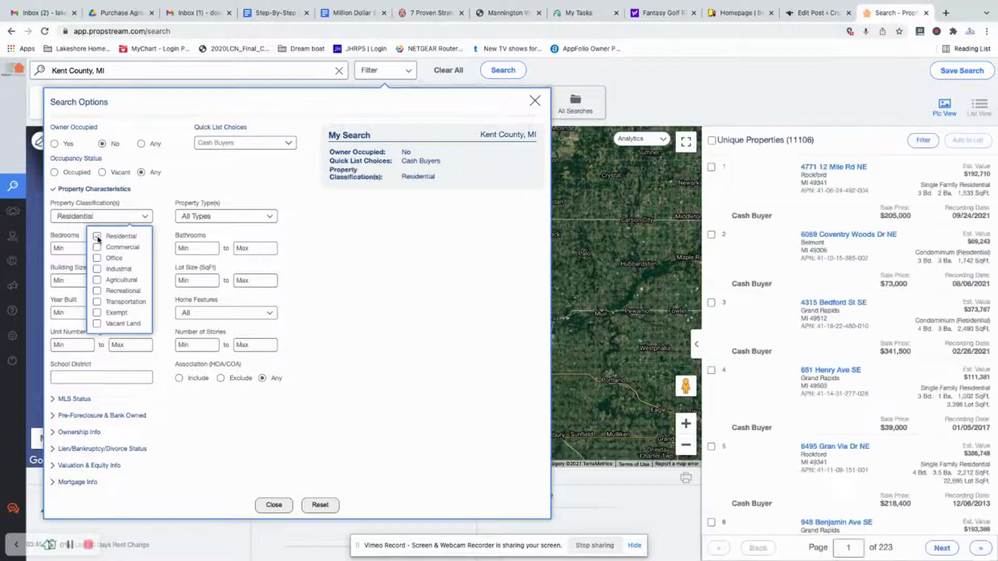
Limit the property types to Single Family, Multi-Family 2-4 and Multi-Family 5+
{"action": "left_click", "coordinate": [214, 222]}
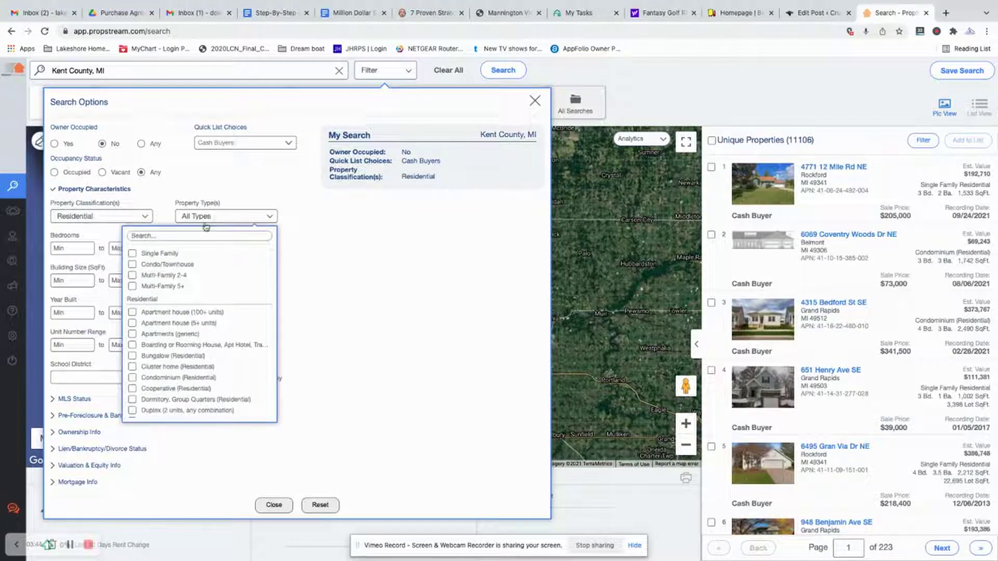
{"action": "left_click", "coordinate": [133, 253]}
{"action": "left_click", "coordinate": [132, 276]}
{"action": "left_click", "coordinate": [133, 287]}
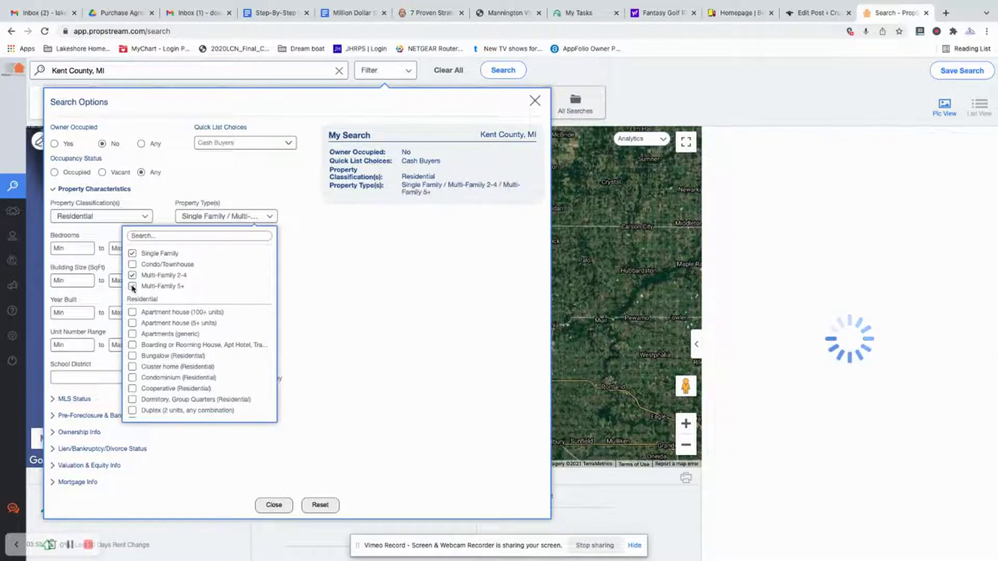
{"action": "left_click", "coordinate": [327, 256]}
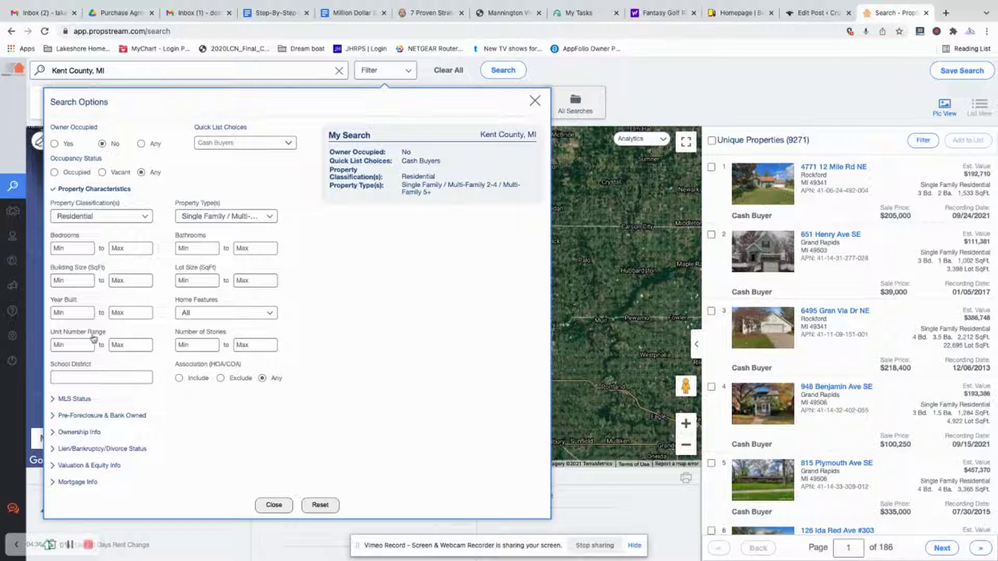
Set the On Market status to No and expand the Pre-Foreclosure & Bank Owned criteria
{"action": "left_click", "coordinate": [78, 401]}
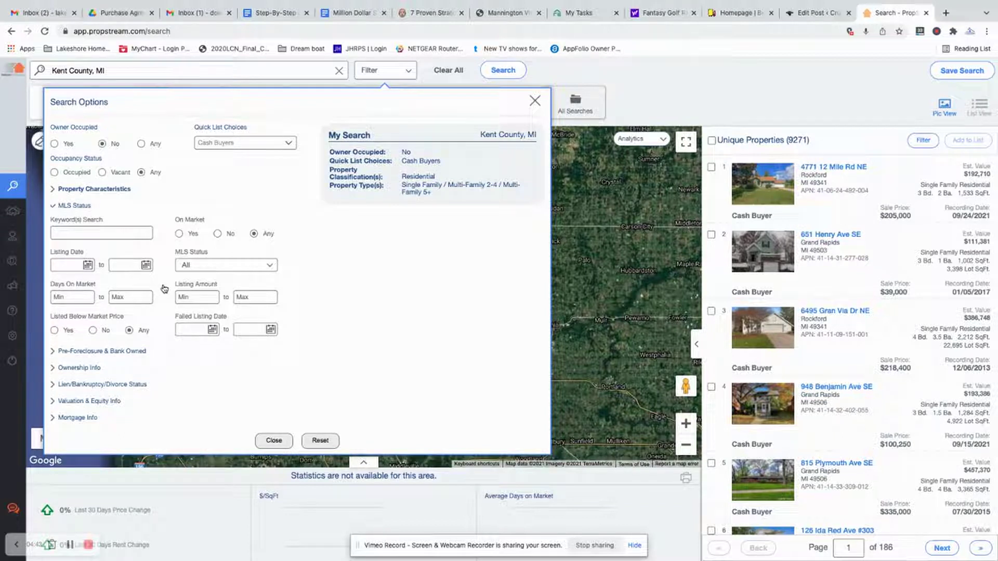
{"action": "left_click", "coordinate": [218, 234]}
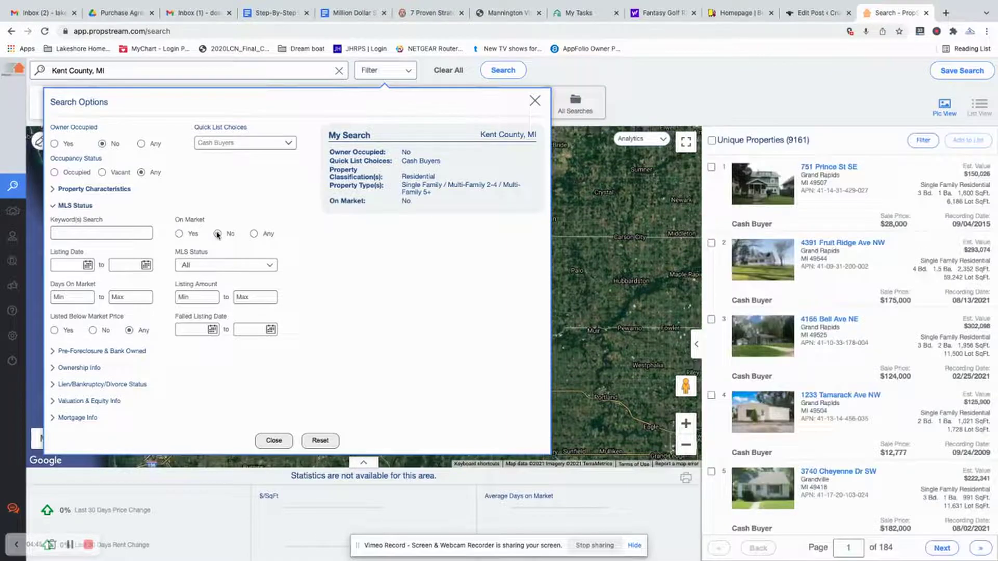
{"action": "left_click", "coordinate": [77, 352]}
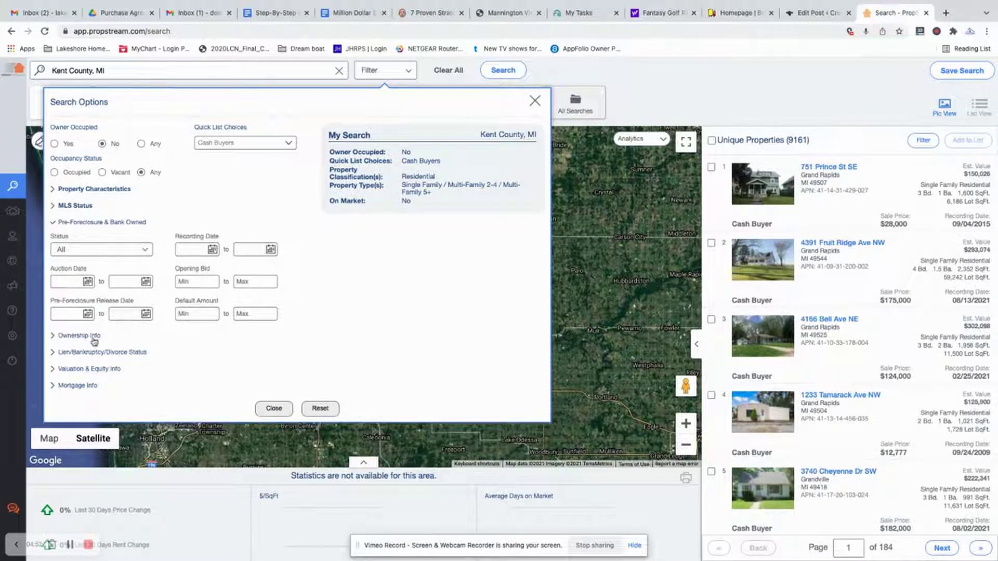
Set the years of ownership range to 0 to 1 and close the search options
{"action": "left_click", "coordinate": [92, 336]}
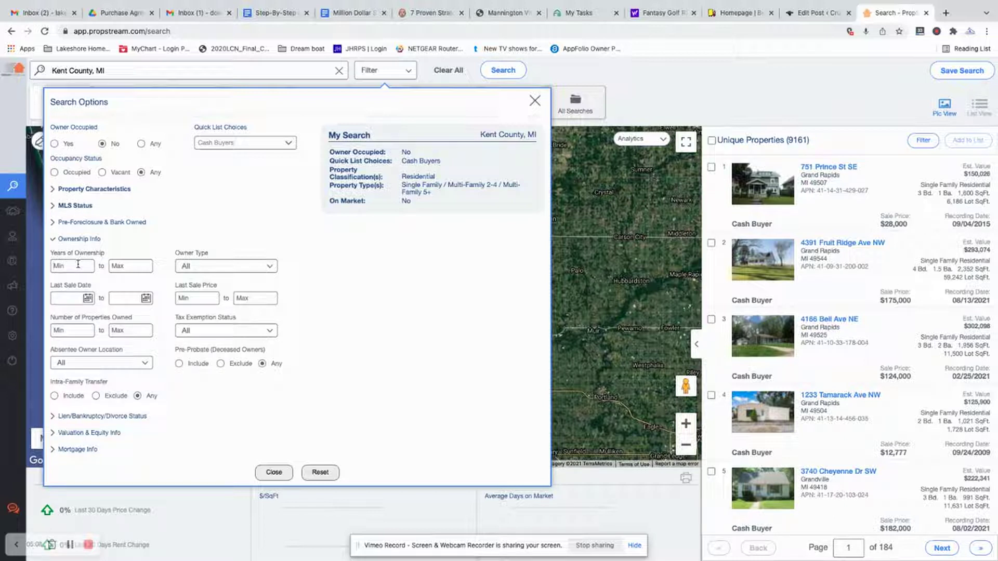
{"action": "type", "text": "0"}
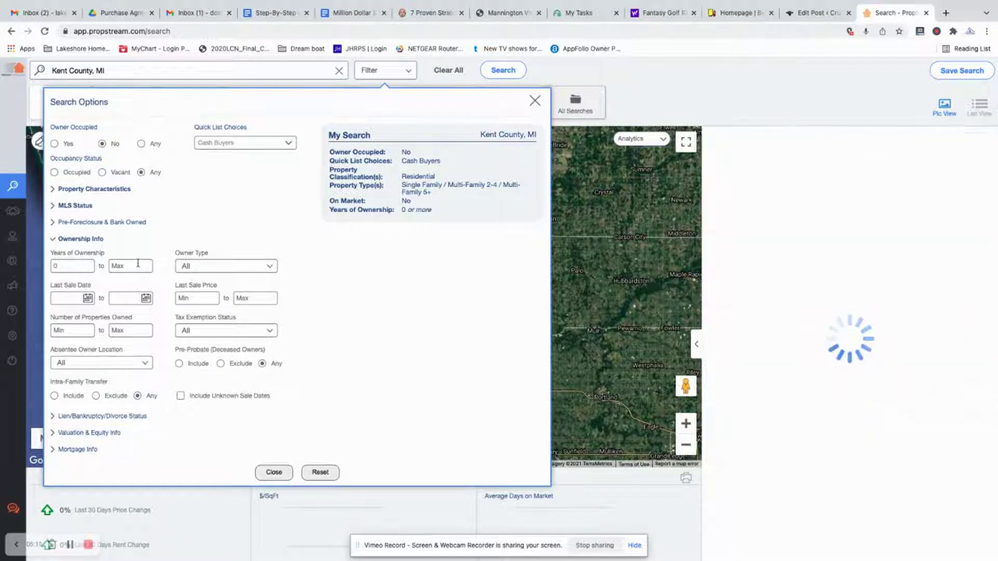
{"action": "left_click", "coordinate": [138, 263]}
{"action": "type", "text": "1"}
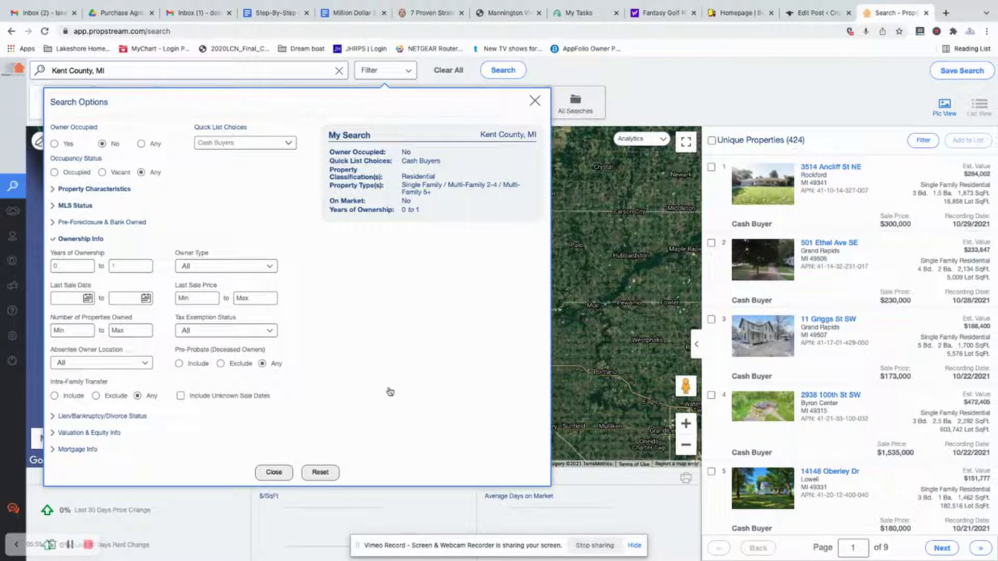
{"action": "left_click", "coordinate": [267, 473]}
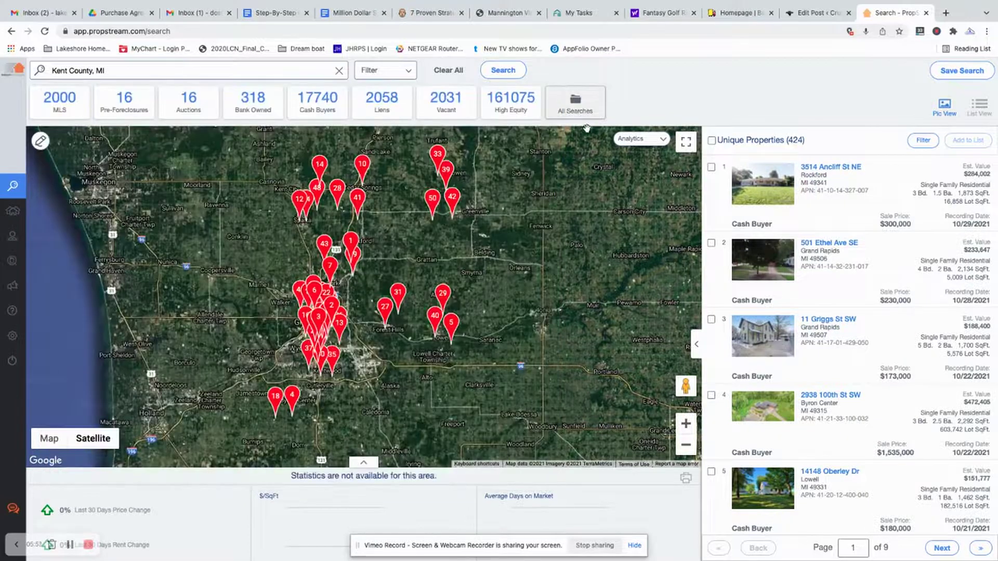
Select all filtered properties, clear the selection, and review the addresses, sale amounts and dates in list view
{"action": "left_click", "coordinate": [711, 141]}
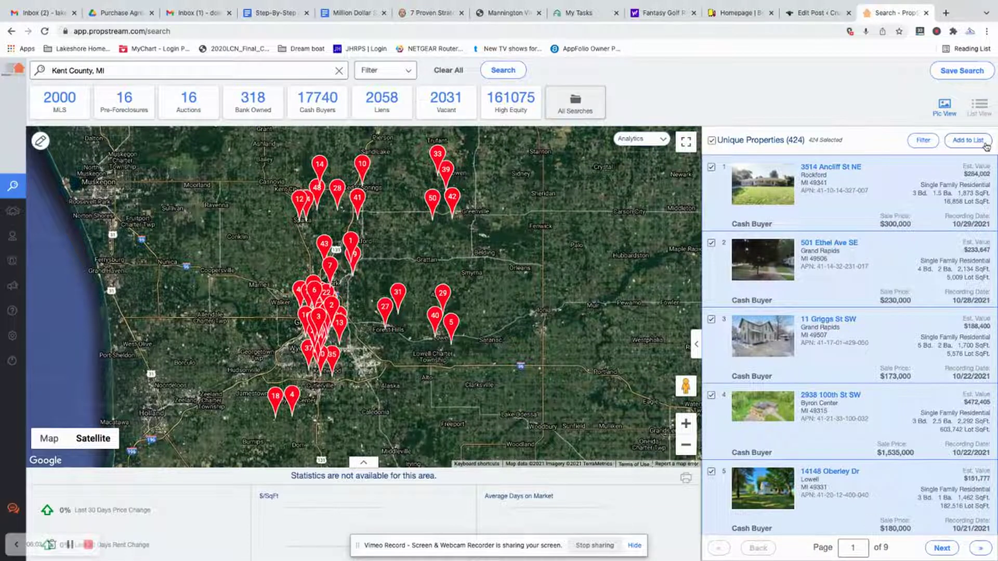
{"action": "left_click", "coordinate": [712, 140]}
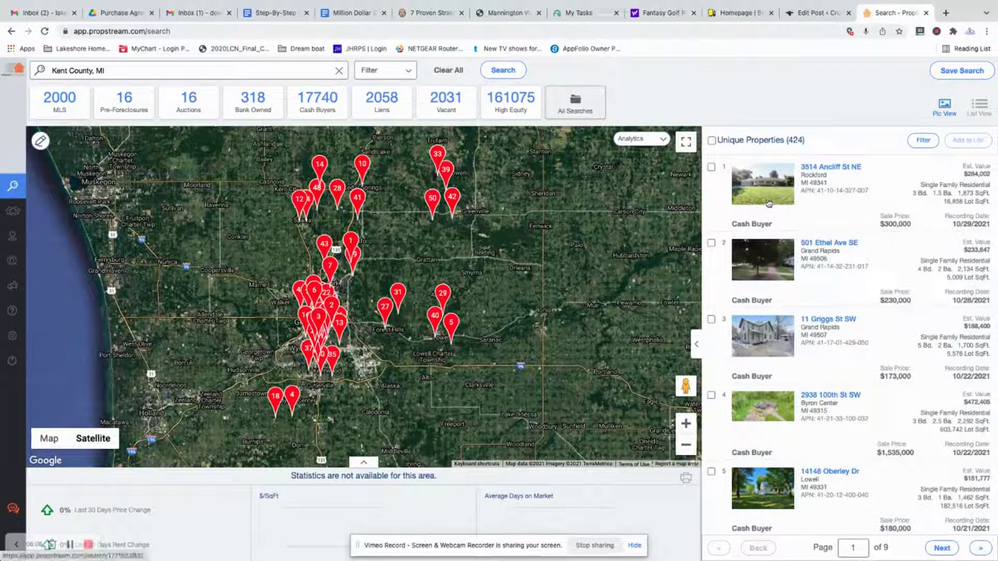
{"action": "scroll", "coordinate": [864, 307], "scroll_direction": "down", "scroll_amount": 4}
{"action": "scroll", "coordinate": [864, 306], "scroll_direction": "up", "scroll_amount": 4}
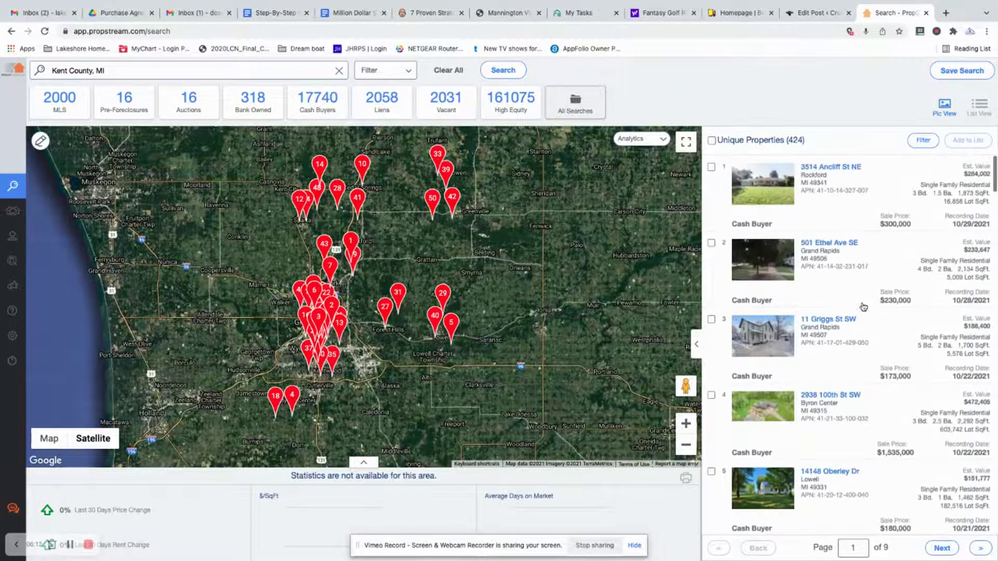
{"action": "left_click", "coordinate": [982, 115]}
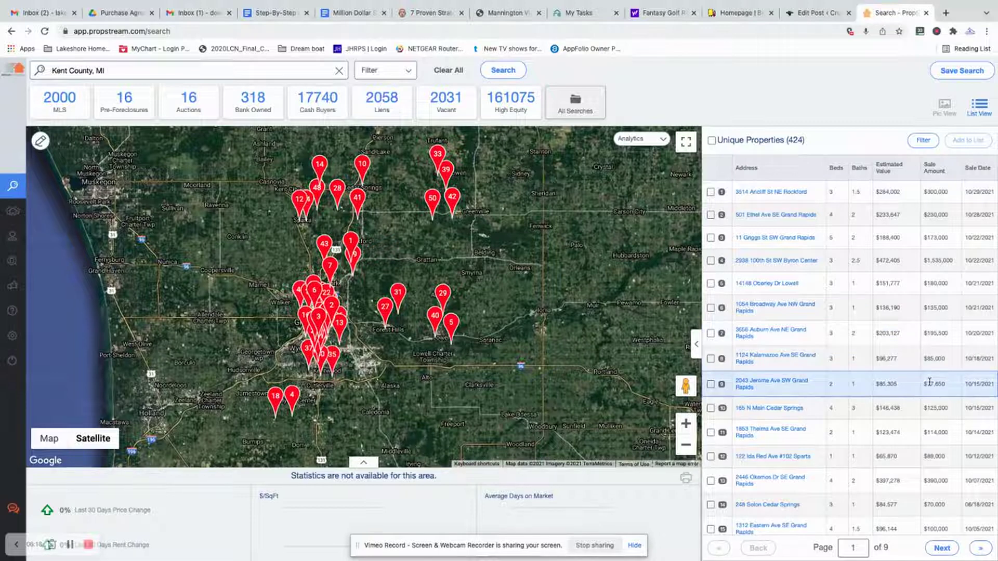
{"action": "scroll", "coordinate": [930, 382], "scroll_direction": "left", "scroll_amount": 5}
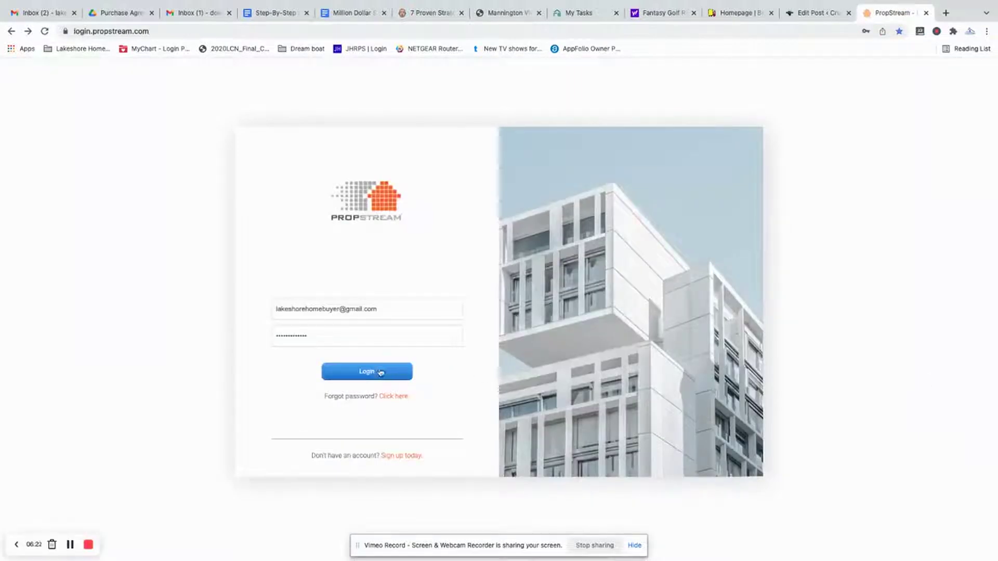
Log back in and repeat the Kent County, MI search, narrowed to Cash Buyers
{"action": "left_click", "coordinate": [348, 379]}
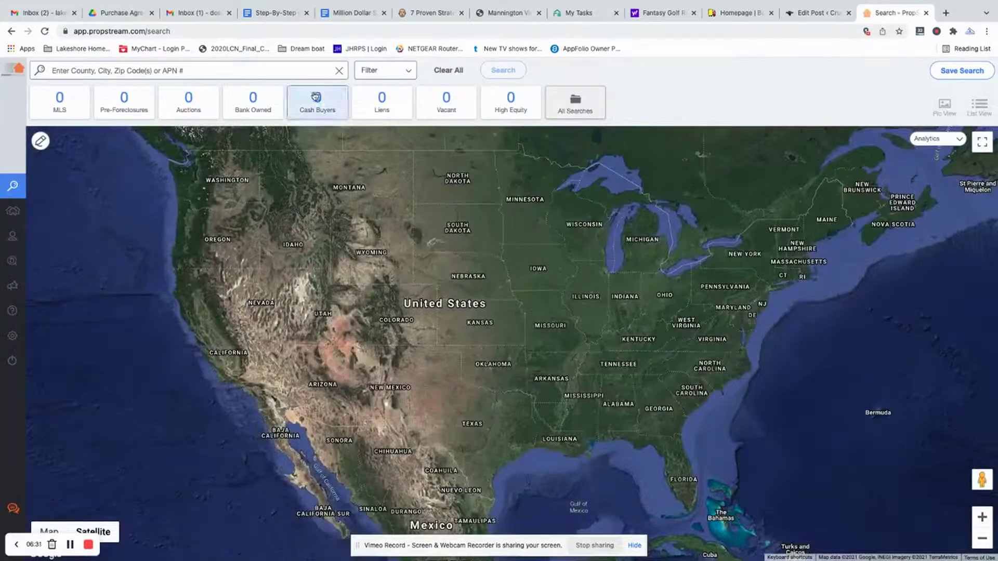
{"action": "left_click", "coordinate": [282, 66]}
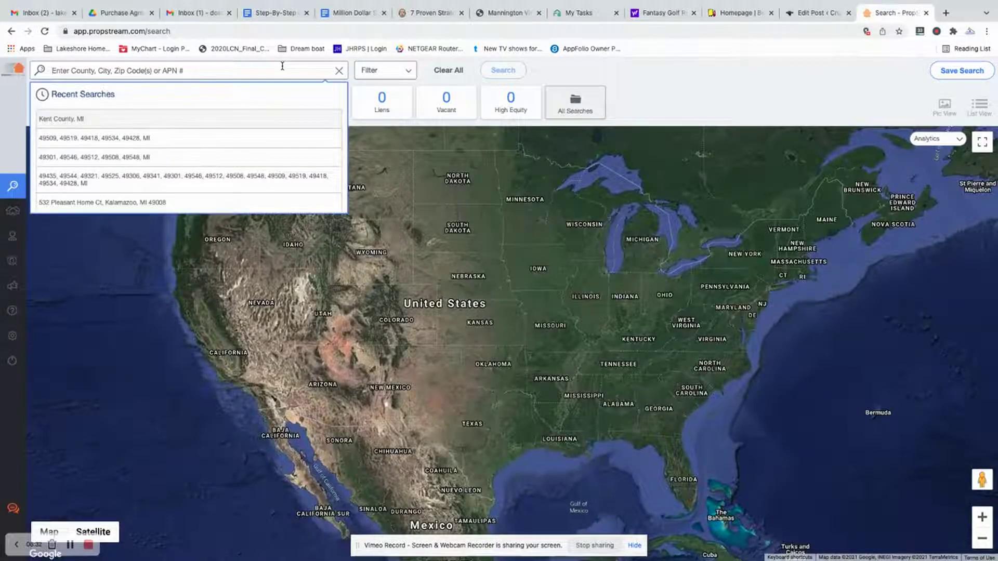
{"action": "left_click", "coordinate": [94, 120]}
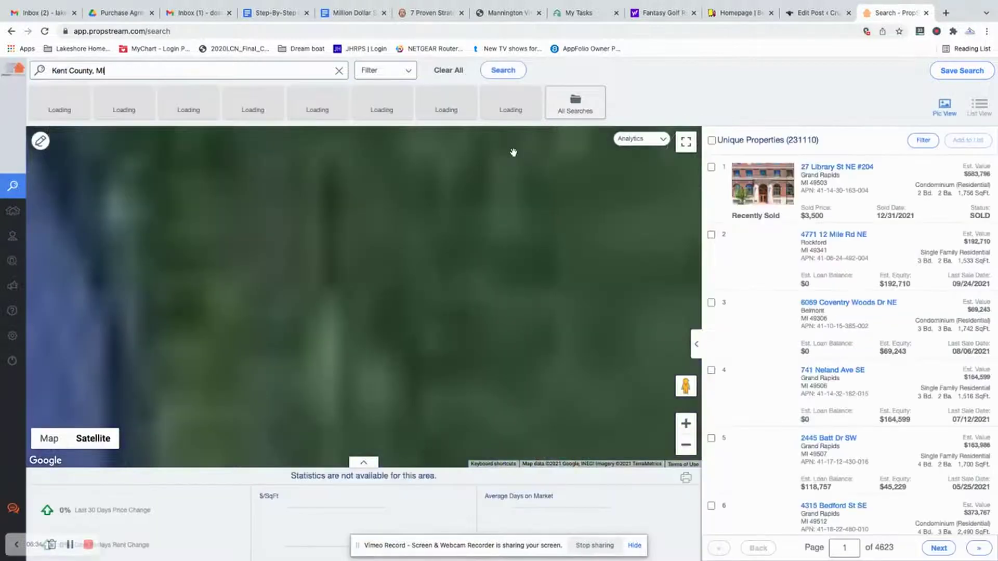
{"action": "left_click", "coordinate": [385, 73]}
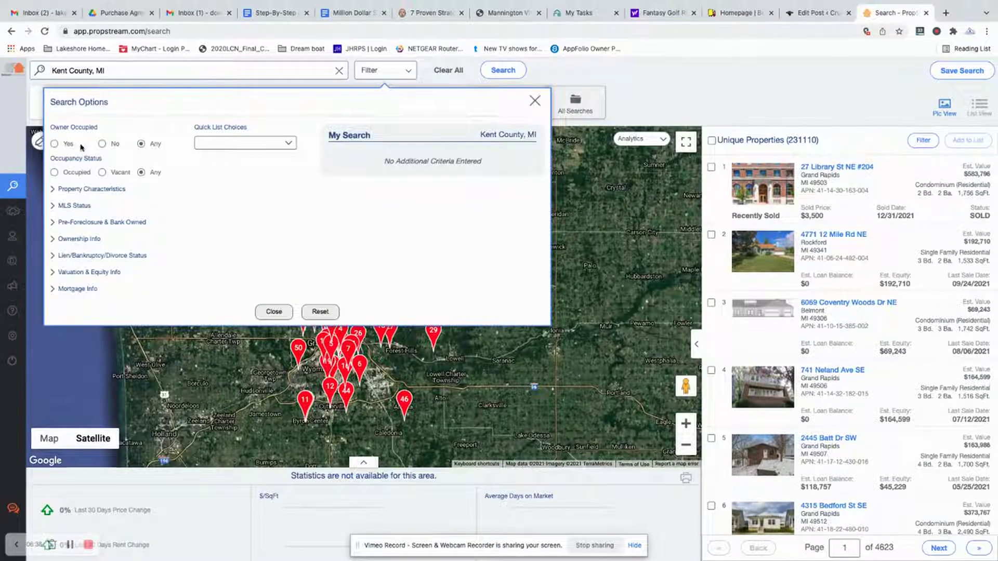
{"action": "left_click", "coordinate": [691, 81]}
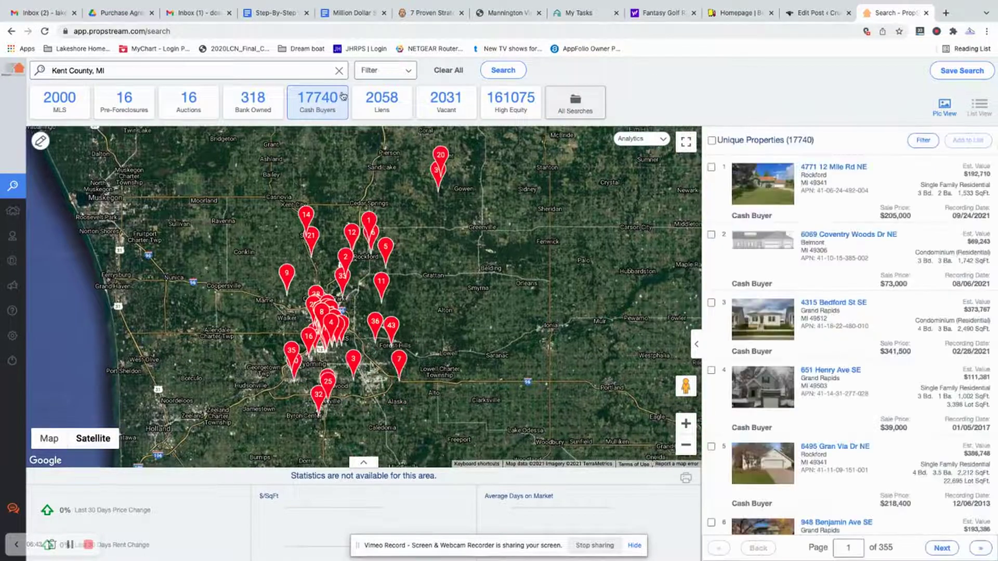
Set Owner Occupied to No and the property classification to Residential for the cash-buyer search
{"action": "left_click", "coordinate": [391, 72]}
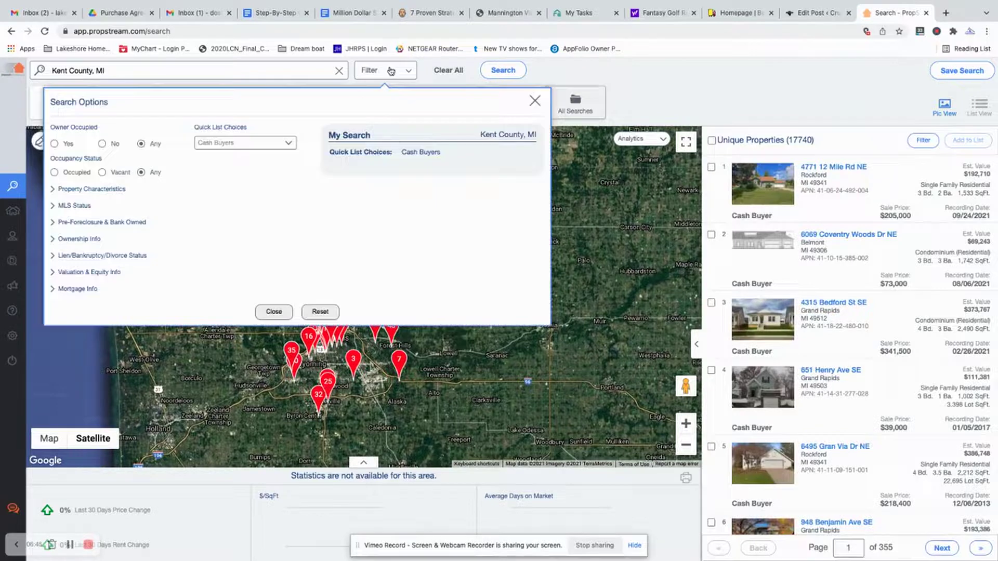
{"action": "left_click", "coordinate": [102, 143]}
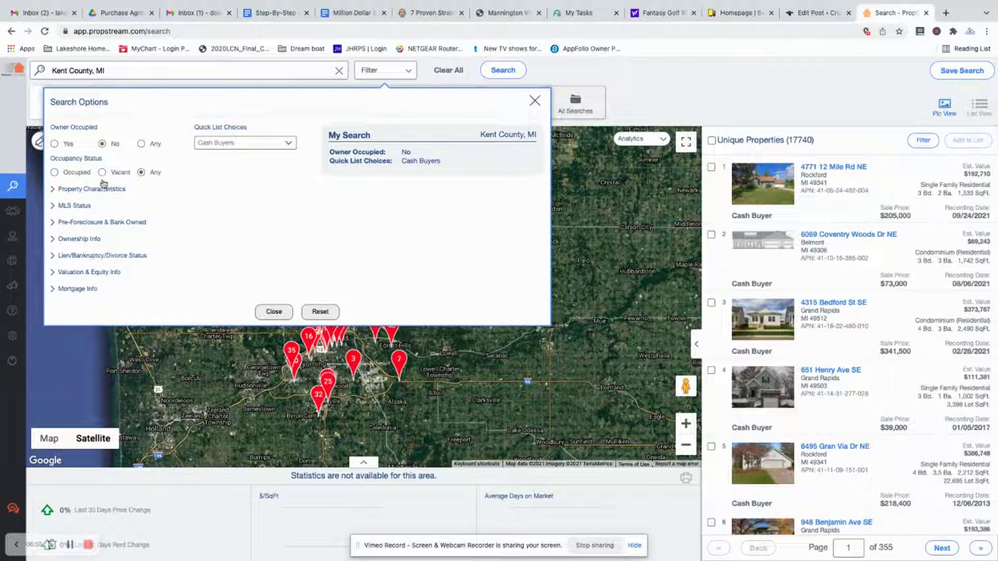
{"action": "left_click", "coordinate": [88, 189]}
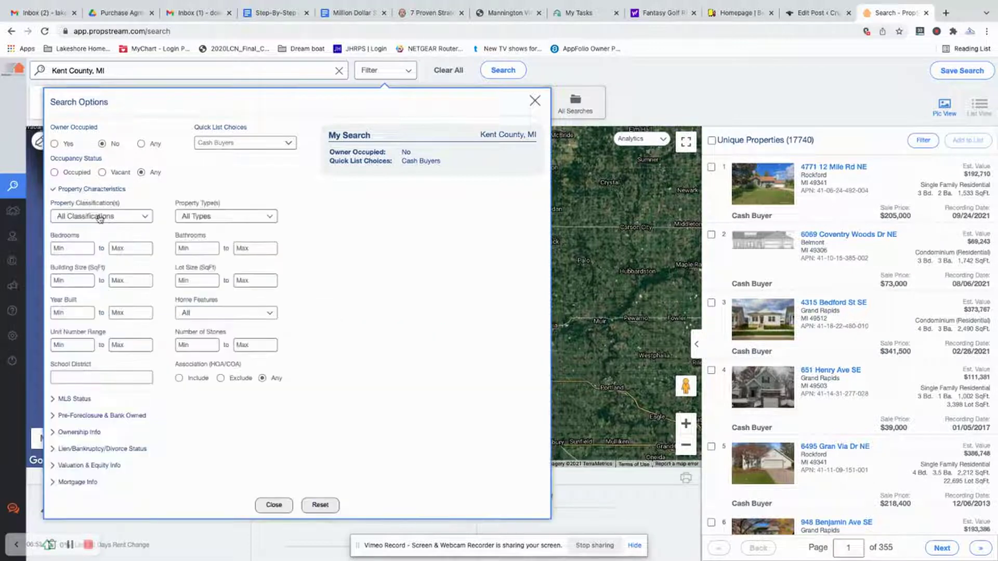
{"action": "left_click", "coordinate": [128, 221]}
{"action": "left_click", "coordinate": [96, 236]}
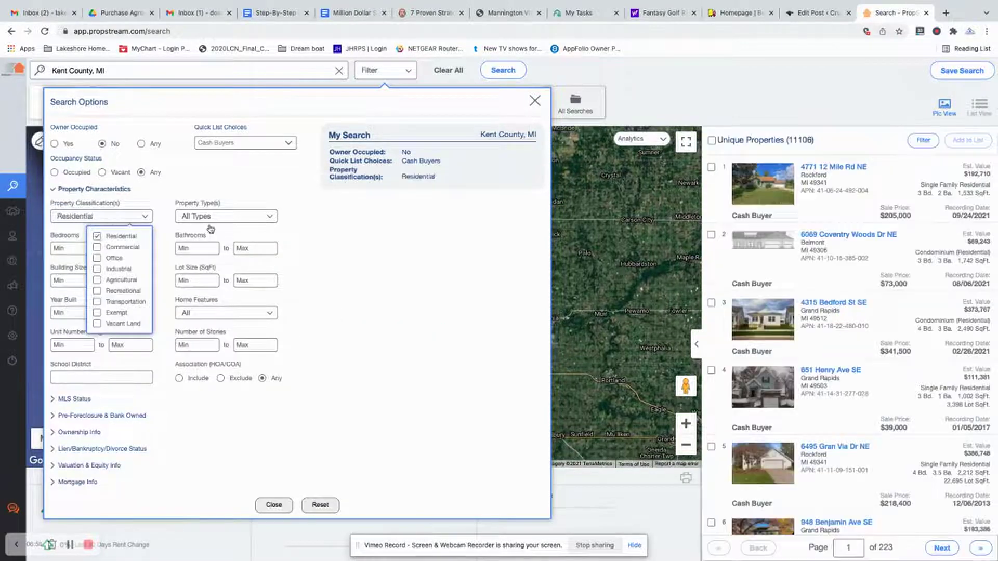
Set the property types to Single Family, Multi-Family 2-4 and Multi-Family 5+, and set On Market to No
{"action": "left_click", "coordinate": [229, 218]}
{"action": "left_click", "coordinate": [132, 254]}
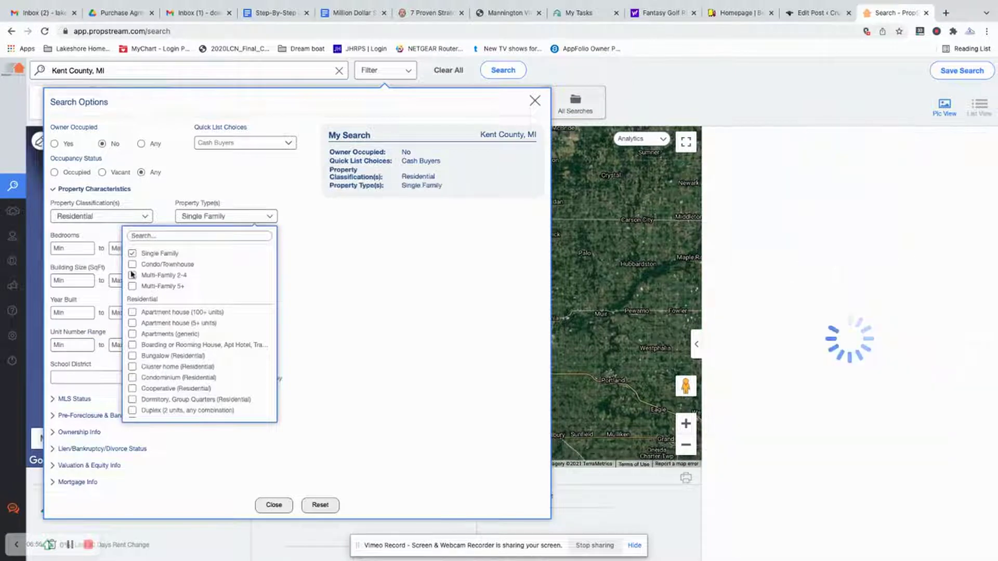
{"action": "left_click", "coordinate": [133, 275]}
{"action": "left_click", "coordinate": [133, 286]}
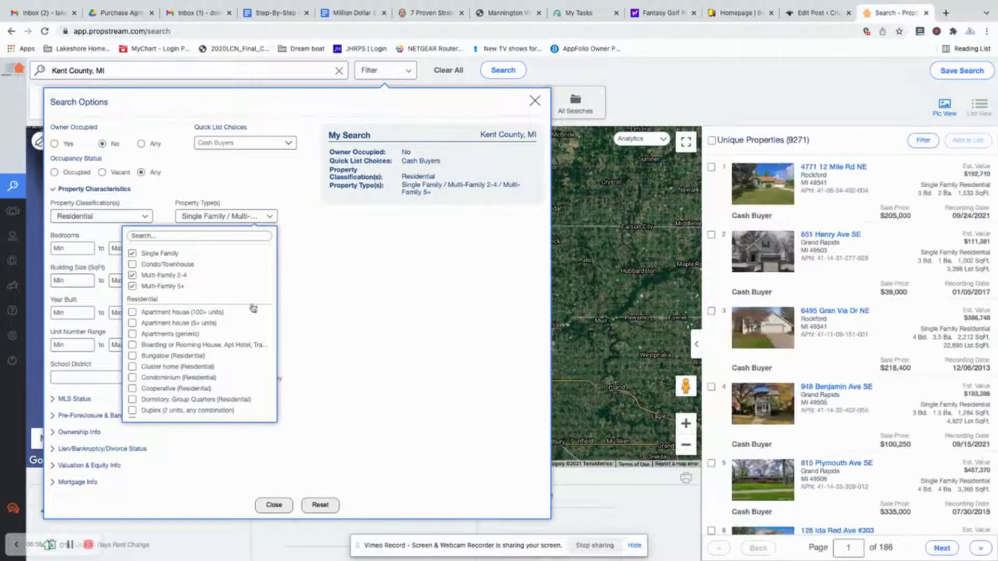
{"action": "left_click", "coordinate": [99, 268]}
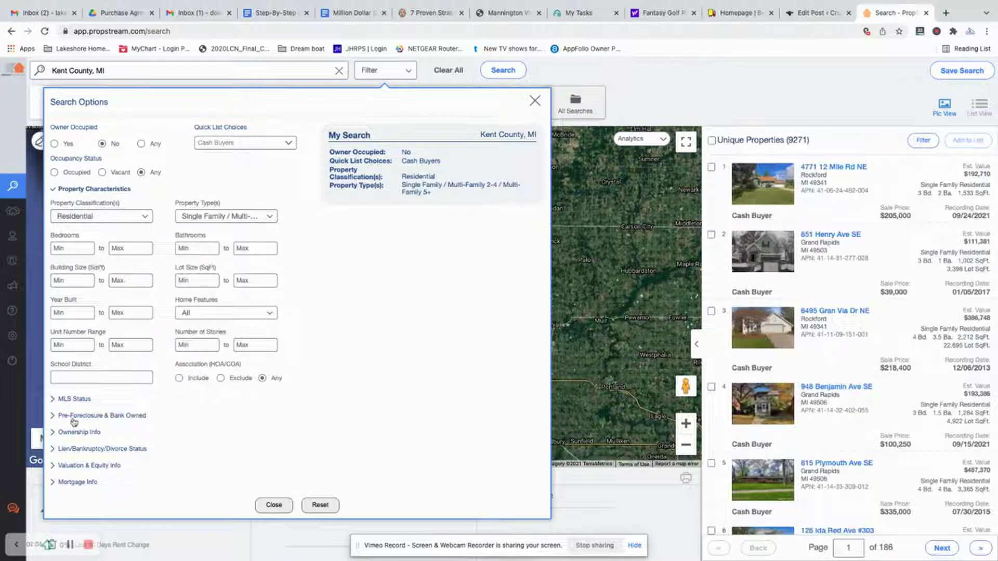
{"action": "left_click", "coordinate": [68, 400]}
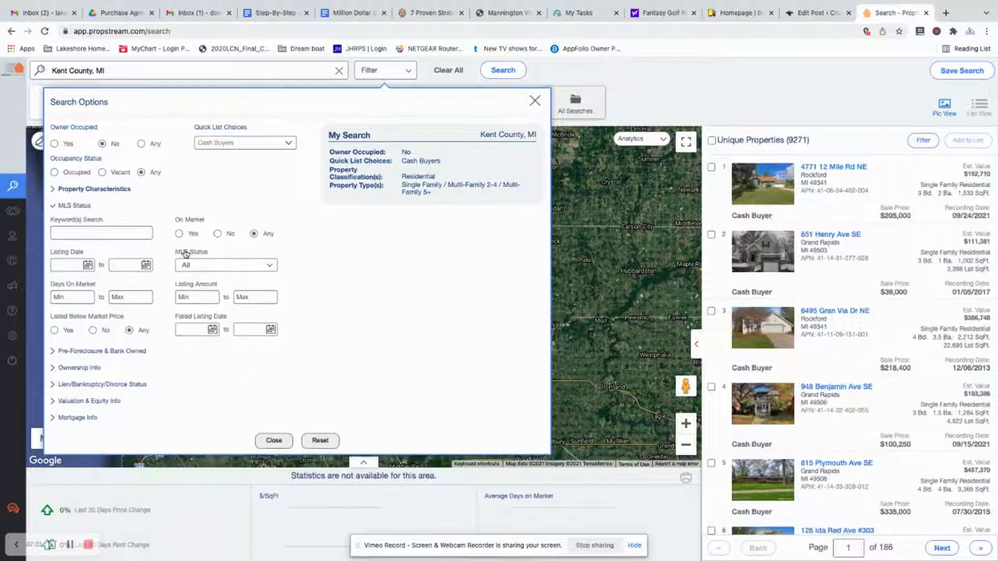
{"action": "left_click", "coordinate": [218, 234]}
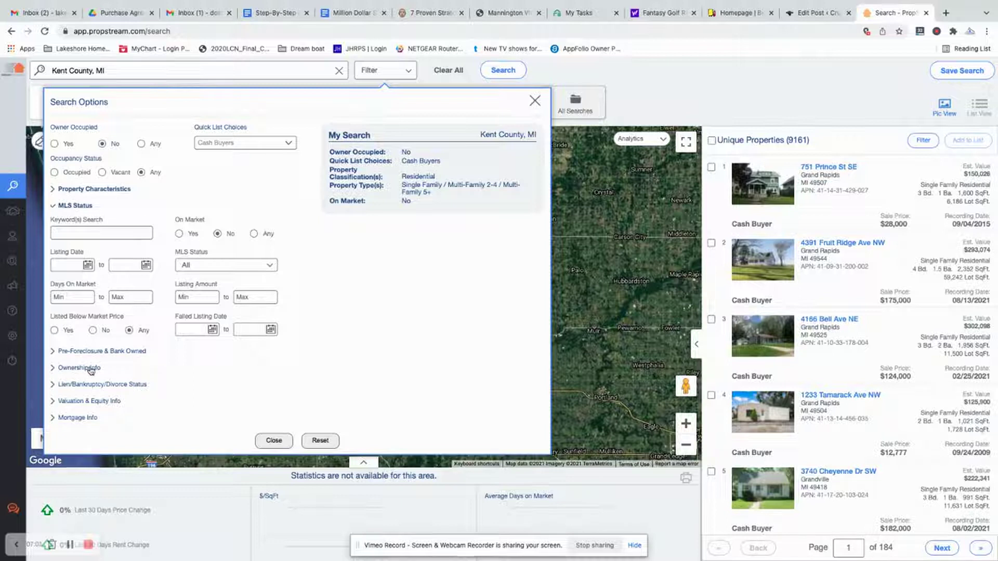
Set the years of ownership range to 0 to 1 in the ownership filters and close the search options
{"action": "left_click", "coordinate": [91, 369]}
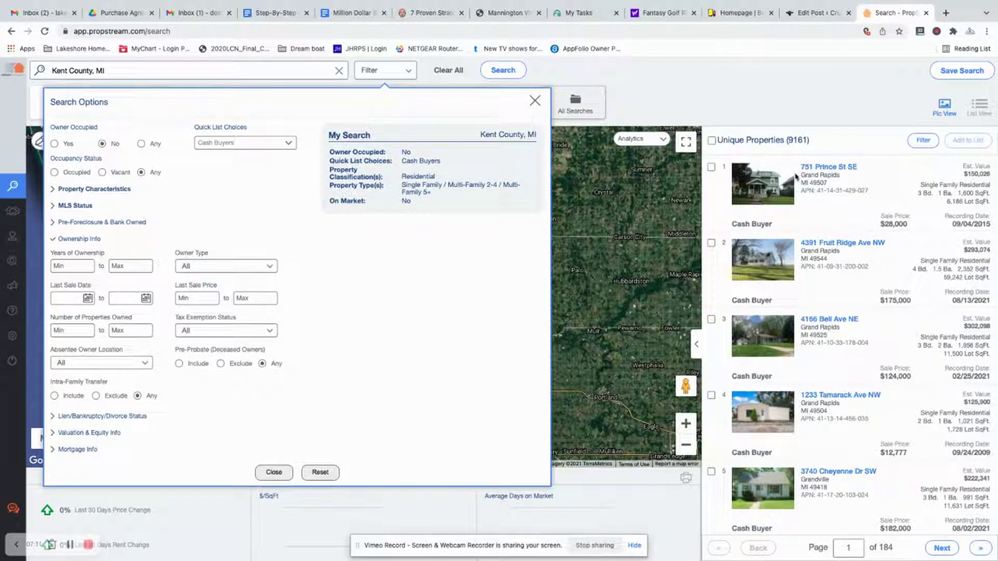
{"action": "left_click", "coordinate": [68, 266]}
{"action": "type", "text": "0"}
{"action": "left_click", "coordinate": [138, 263]}
{"action": "type", "text": "1"}
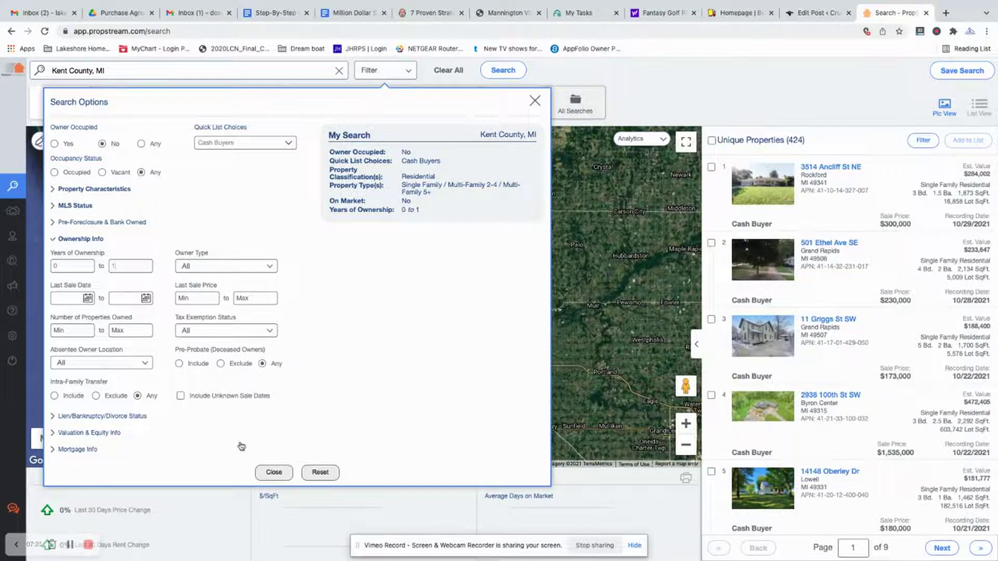
{"action": "left_click", "coordinate": [274, 472]}
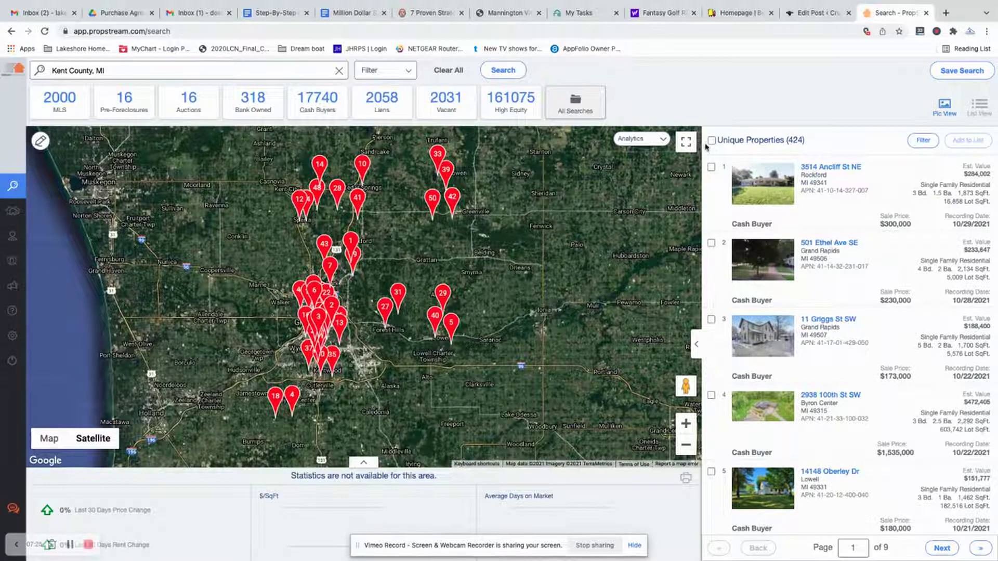
Select all the filtered cash-buyer properties and choose to add them to a newly created marketing list
{"action": "left_click", "coordinate": [712, 141]}
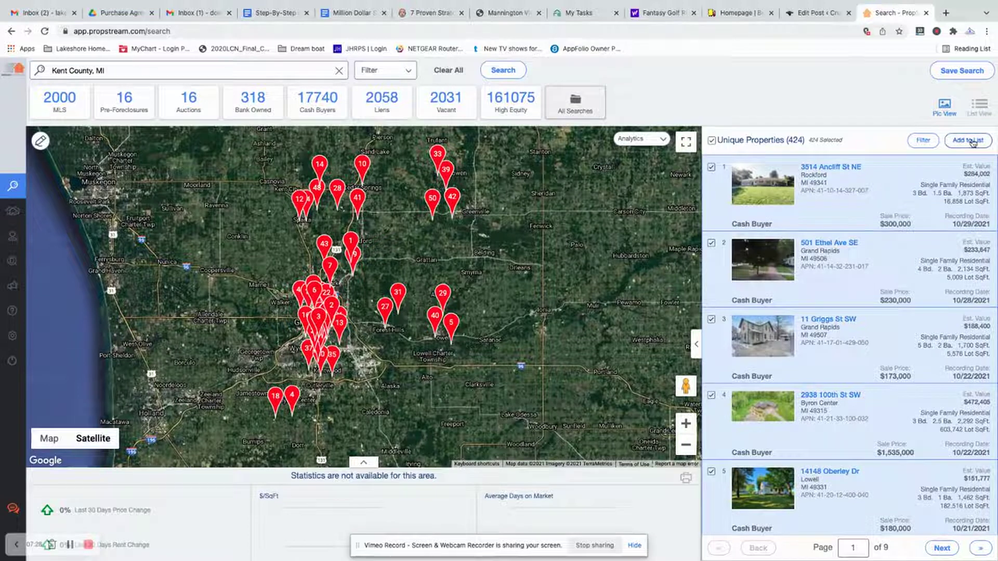
{"action": "left_click", "coordinate": [968, 141]}
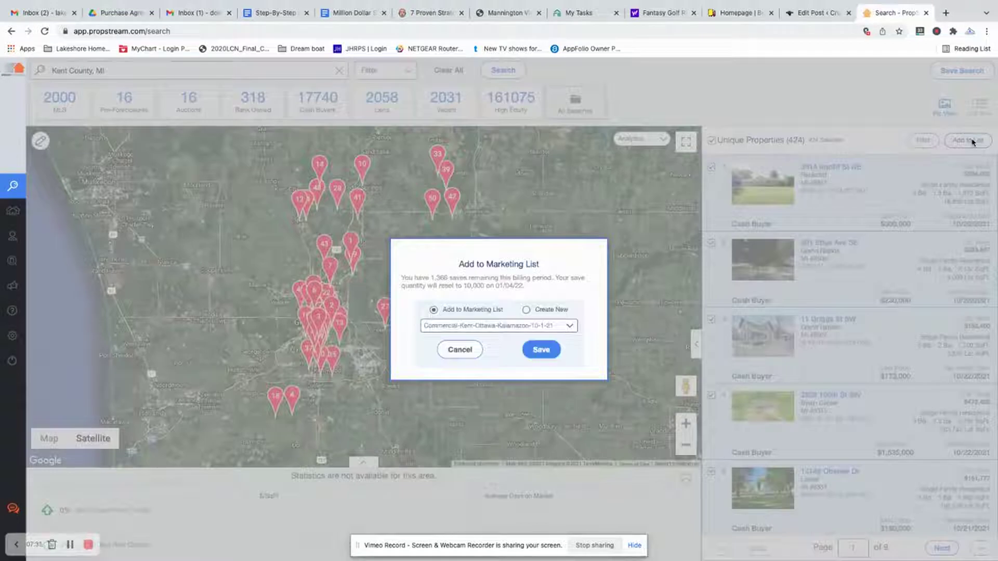
{"action": "left_click", "coordinate": [526, 310]}
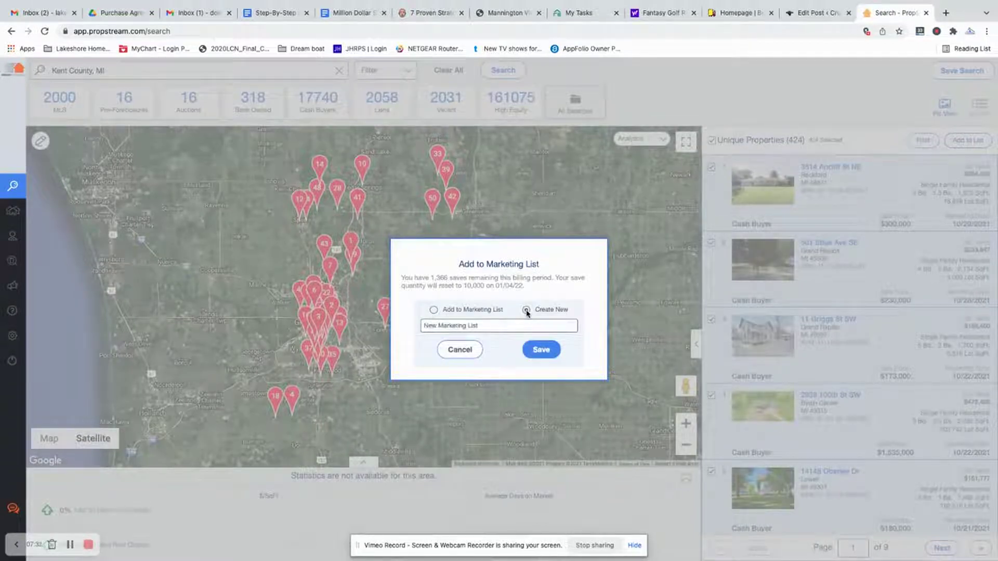
{"action": "left_click", "coordinate": [434, 311]}
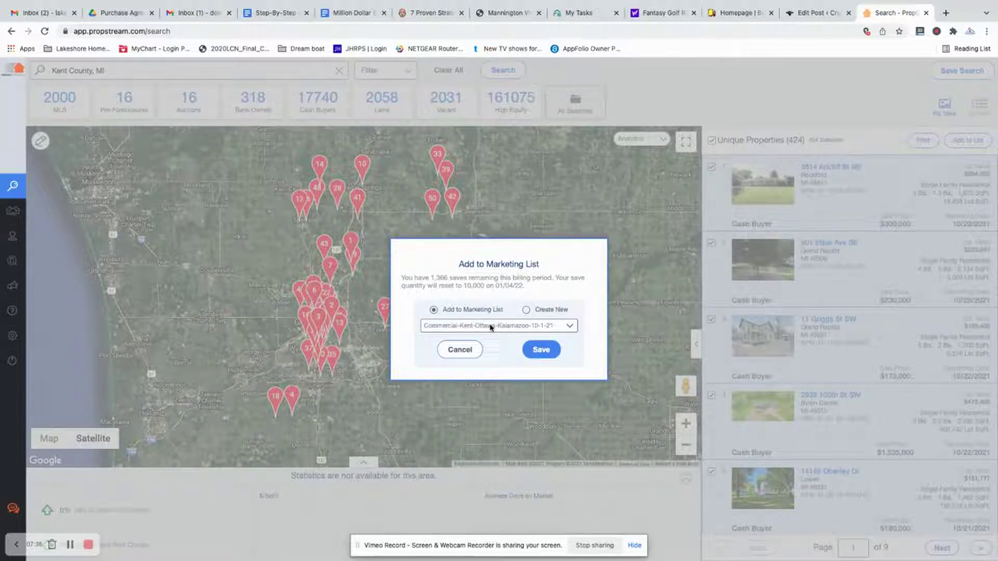
{"action": "left_click", "coordinate": [527, 310]}
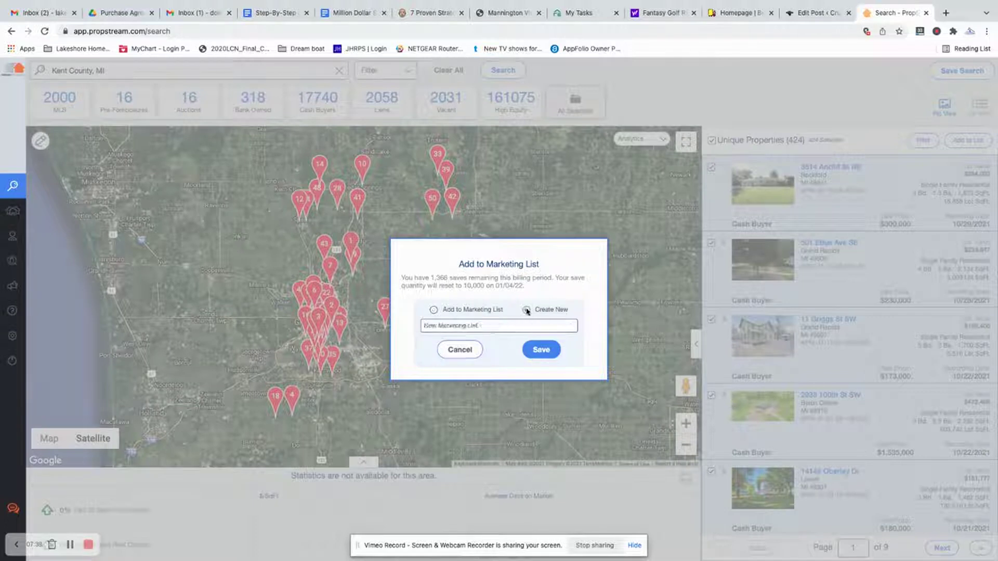
Name the new marketing list "Cash Buyers Kent Co Past Year 12-21-21", save the properties to it and dismiss the confirmation
{"action": "left_click", "coordinate": [438, 330]}
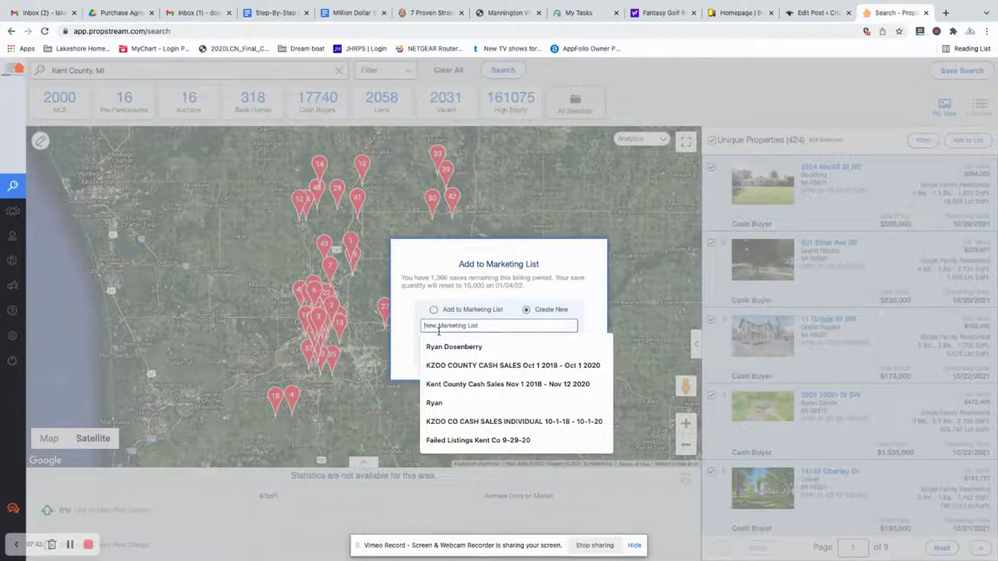
{"action": "type", "text": "Cash"}
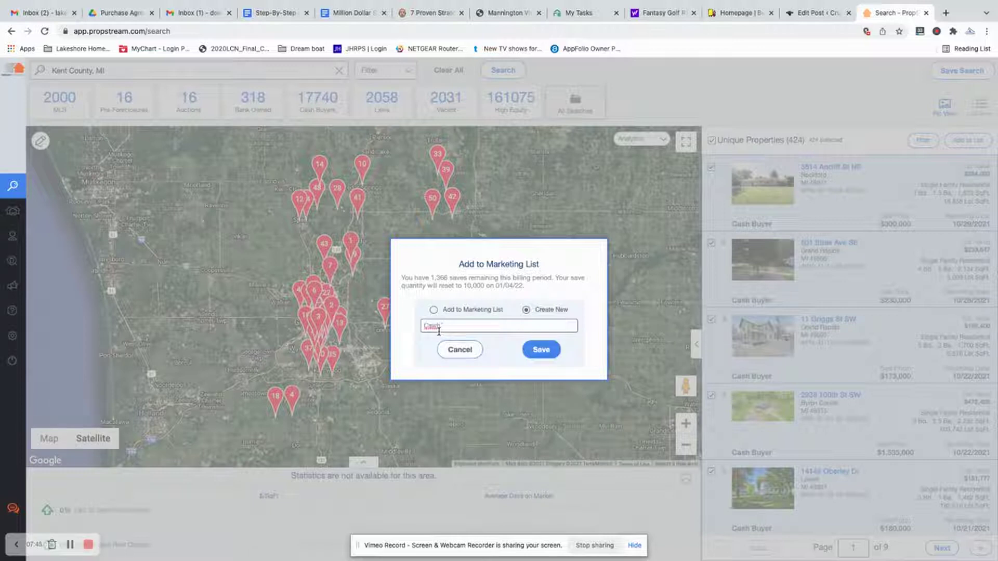
{"action": "type", "text": " Buyers Kent Co Past Year 12"}
{"action": "type", "text": "-21-21"}
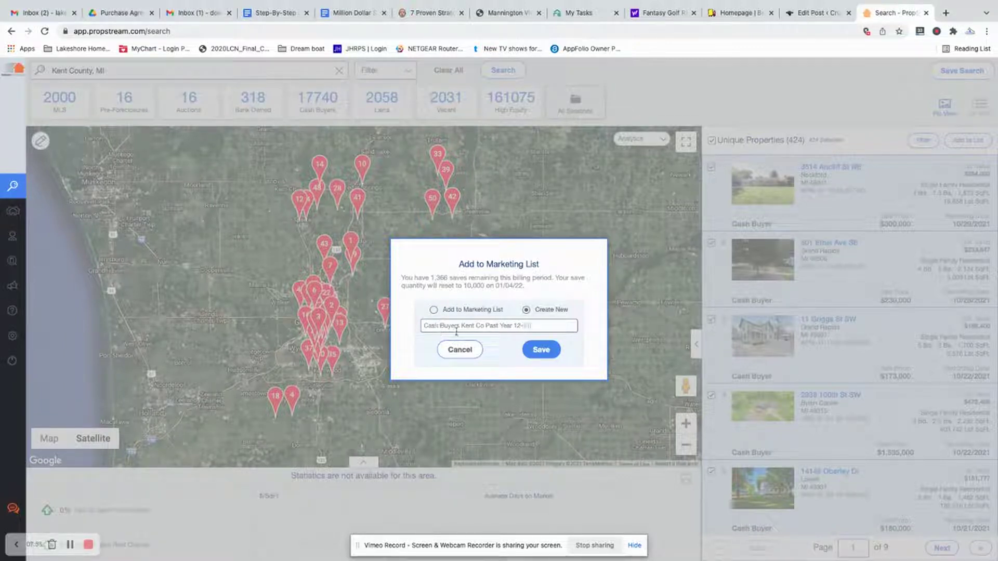
{"action": "left_click", "coordinate": [542, 353]}
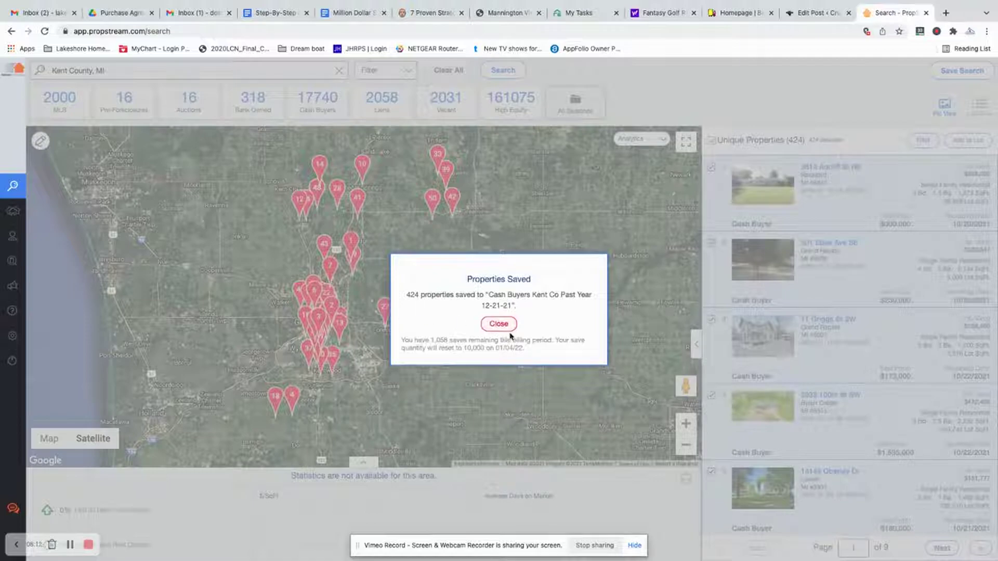
{"action": "left_click", "coordinate": [507, 326]}
Go to My Properties and open the Cash Buyers Kent Co Past Year 12-21-21 marketing list
{"action": "left_click", "coordinate": [31, 213]}
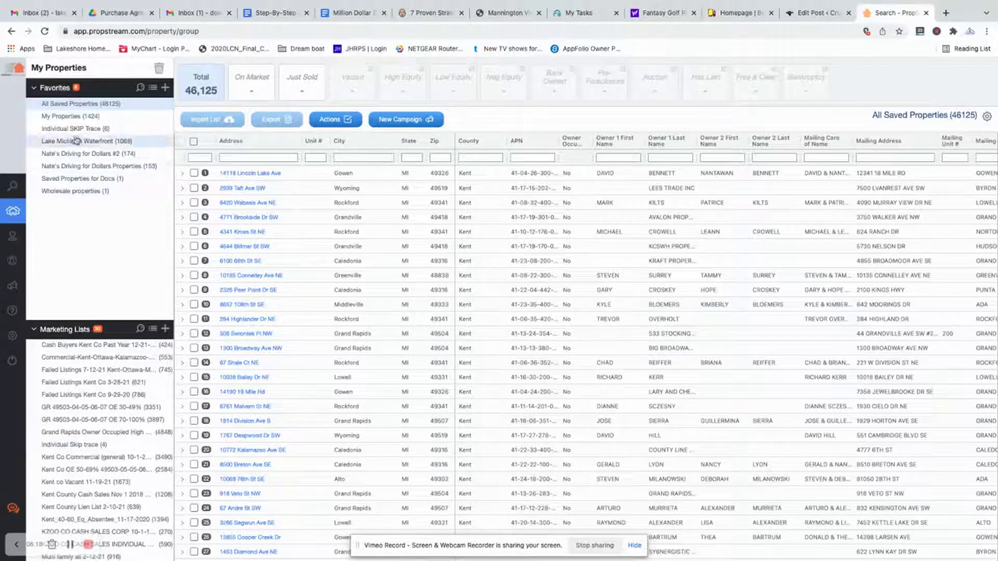
{"action": "scroll", "coordinate": [87, 454], "scroll_direction": "down", "scroll_amount": 1}
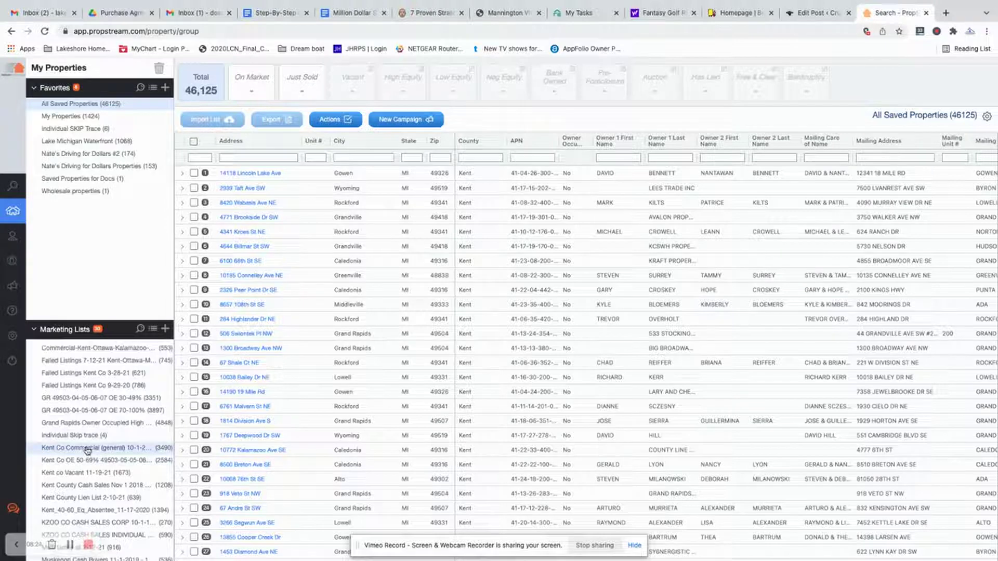
{"action": "scroll", "coordinate": [87, 451], "scroll_direction": "up", "scroll_amount": 1}
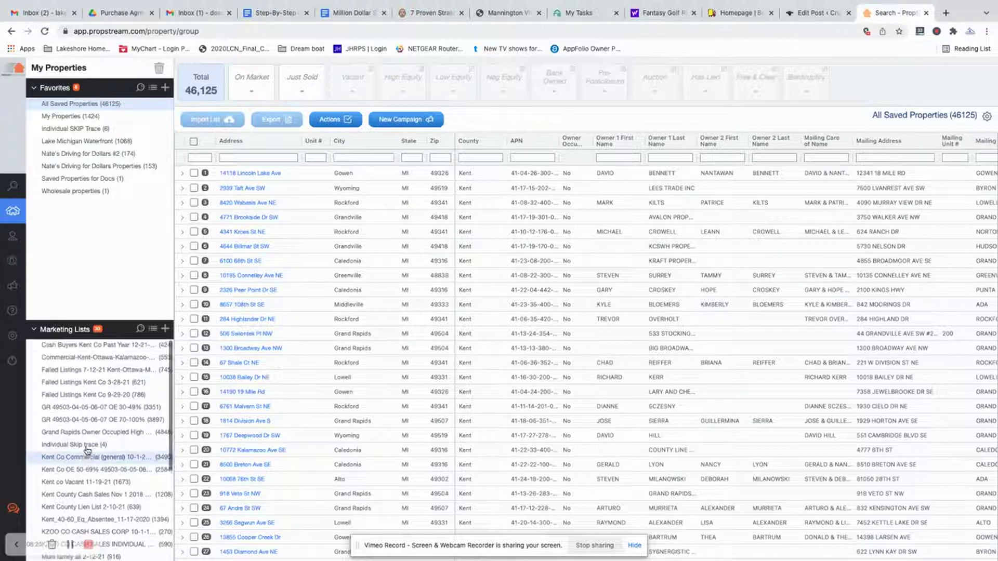
{"action": "left_click", "coordinate": [78, 348]}
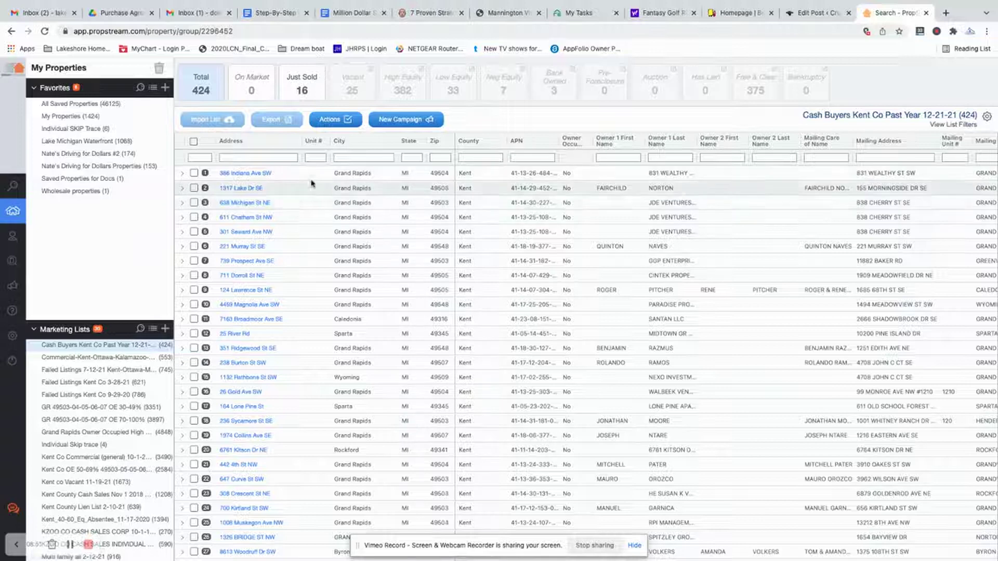
Review the saved list's property addresses, owner names and mailing addresses, selecting all records and clearing the selection along the way
{"action": "scroll", "coordinate": [674, 439], "scroll_direction": "down", "scroll_amount": 1}
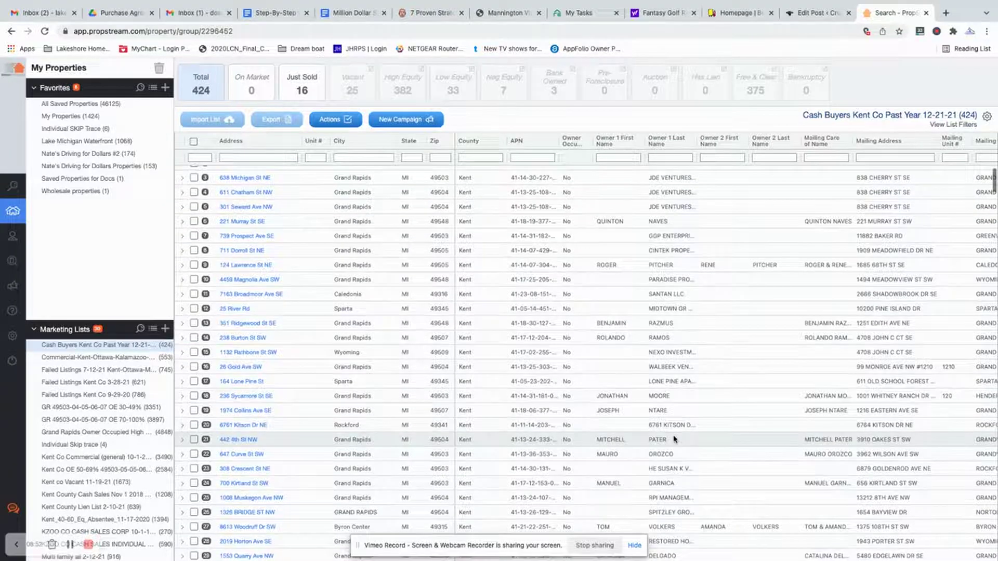
{"action": "scroll", "coordinate": [685, 322], "scroll_direction": "up", "scroll_amount": 1}
{"action": "scroll", "coordinate": [685, 323], "scroll_direction": "up", "scroll_amount": 1}
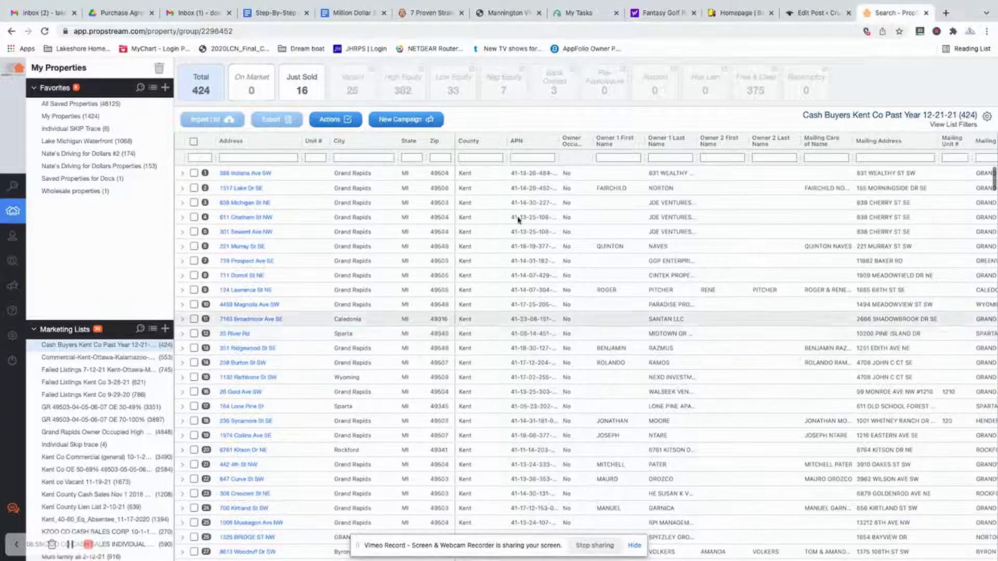
{"action": "left_click", "coordinate": [193, 142]}
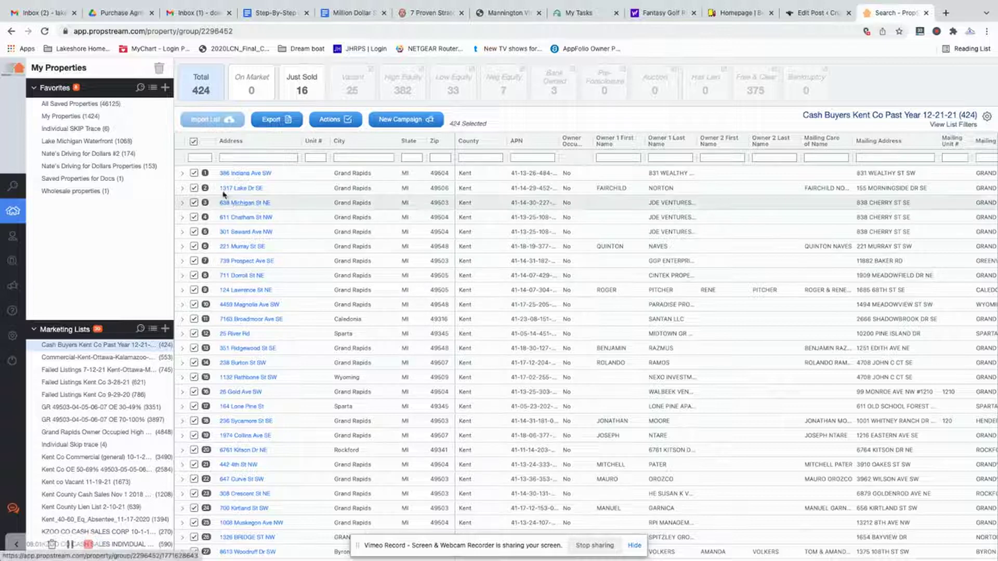
{"action": "left_click", "coordinate": [194, 142]}
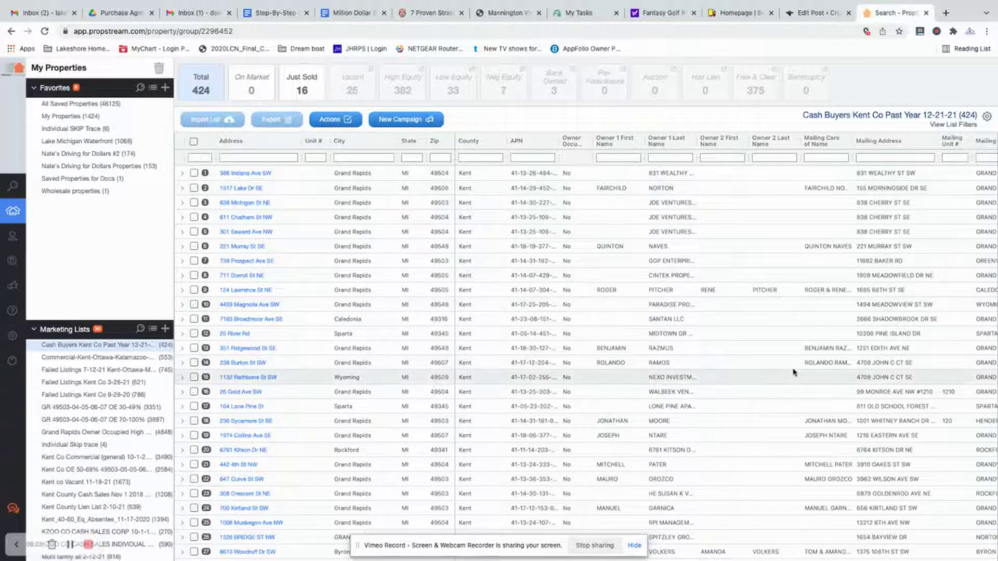
{"action": "scroll", "coordinate": [793, 373], "scroll_direction": "right", "scroll_amount": 2}
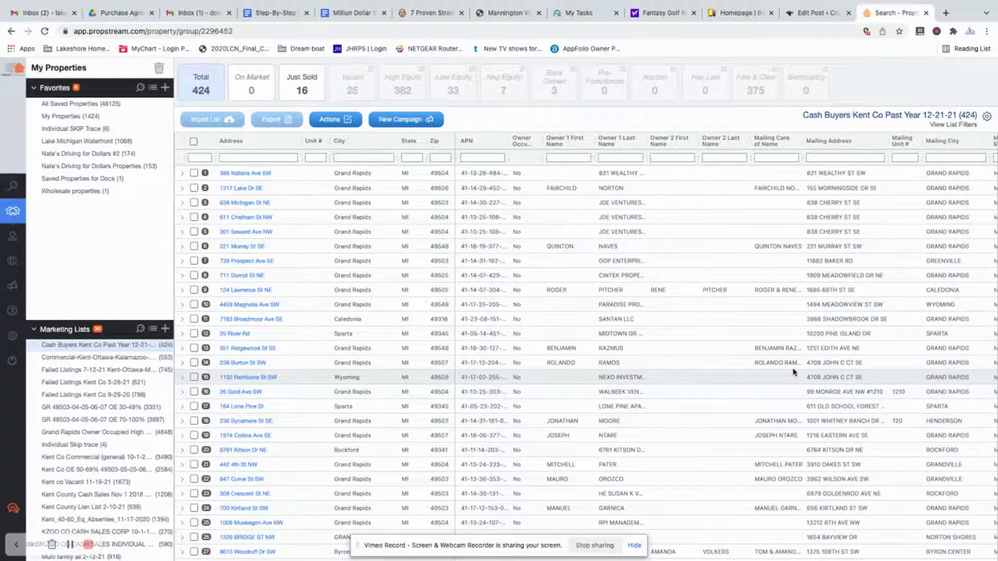
{"action": "scroll", "coordinate": [639, 408], "scroll_direction": "down", "scroll_amount": 2}
{"action": "scroll", "coordinate": [638, 408], "scroll_direction": "down", "scroll_amount": 20}
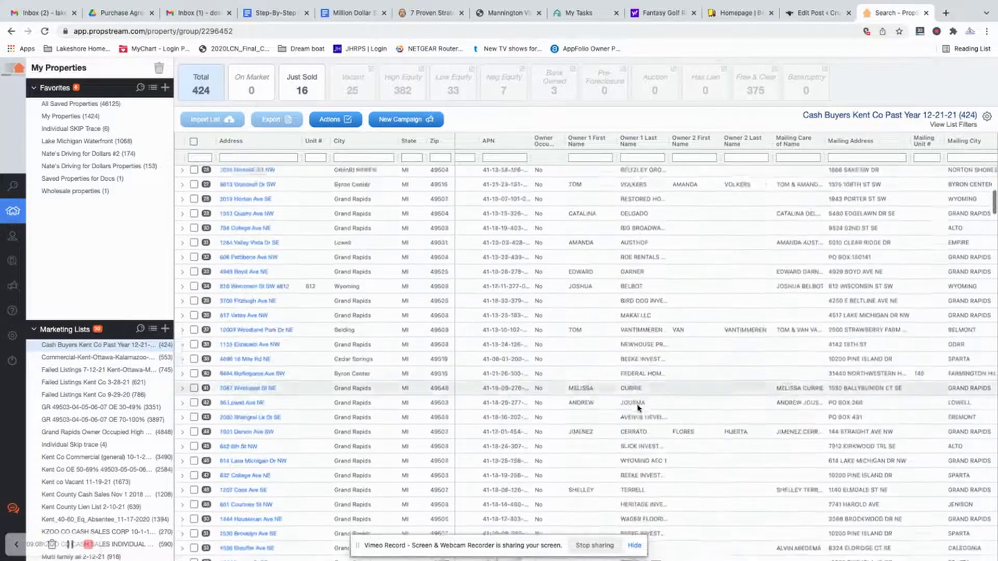